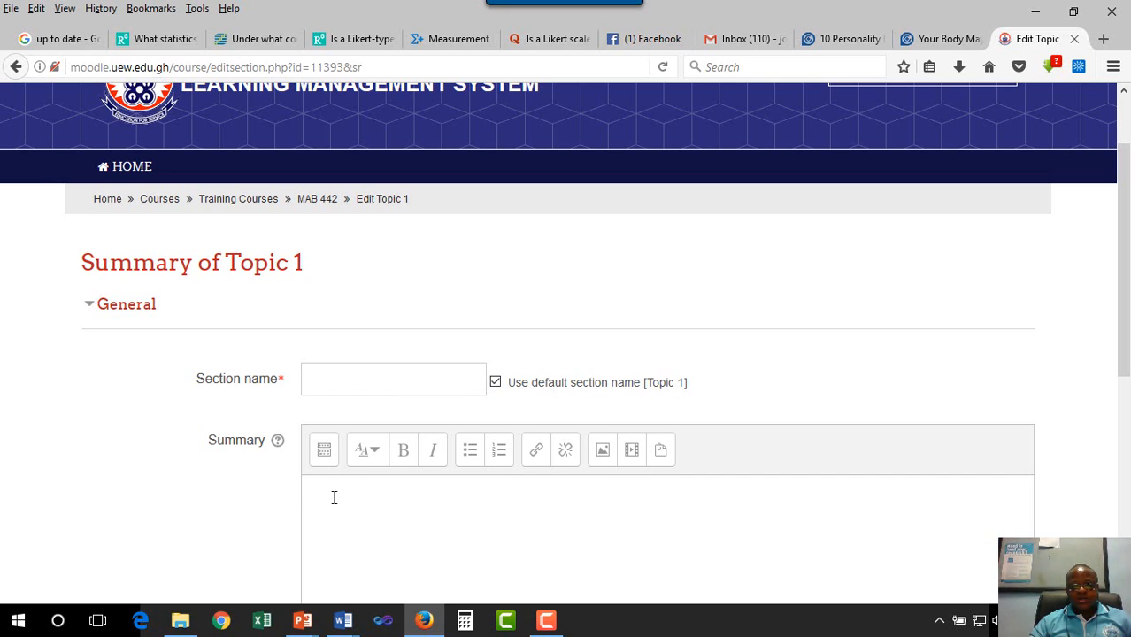
# Turn off the default section name for Topic 1 and enter "Lesson 1:" as the section name.
pyautogui.click(335, 382)
pyautogui.click(498, 385)
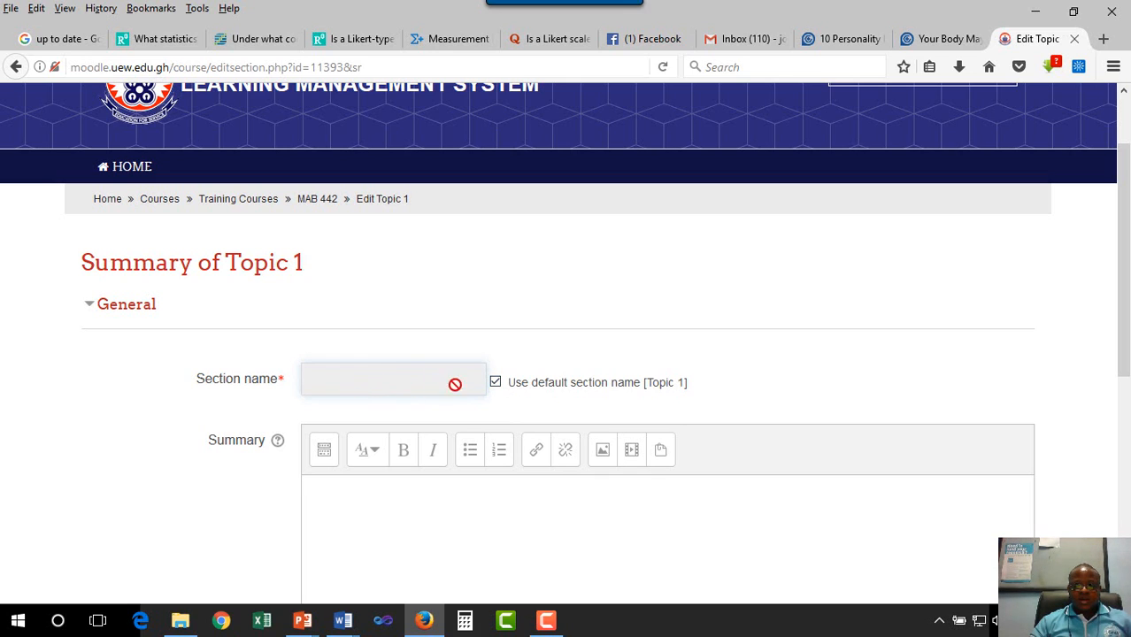
pyautogui.click(496, 383)
pyautogui.click(368, 384)
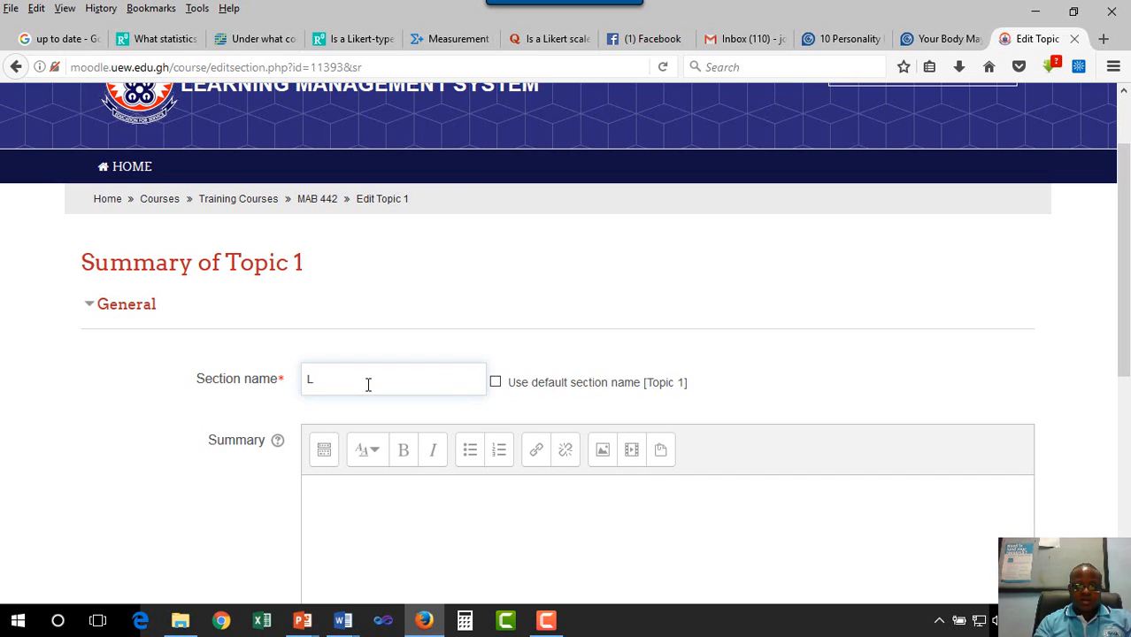
pyautogui.write('Lesson 1:')
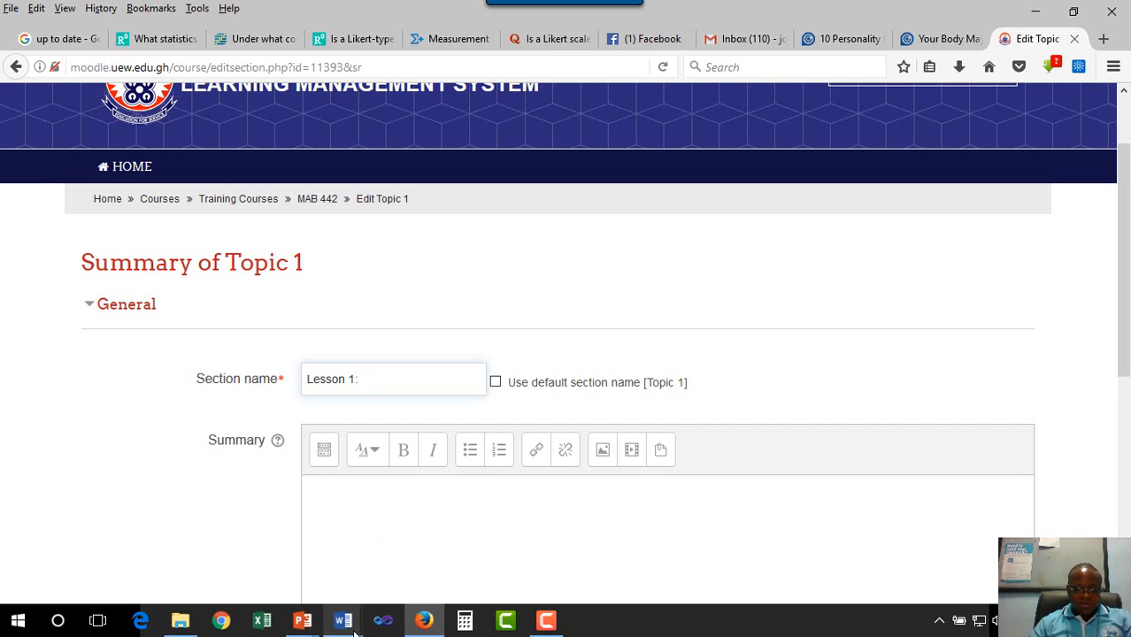
# Switch to the TEACHING PHILOSOPHY document in Word and copy its heading "TEACHING PHILOSOPHY (2 HOURS MAXIMUM)".
pyautogui.moveTo(354, 630)
pyautogui.click(386, 571)
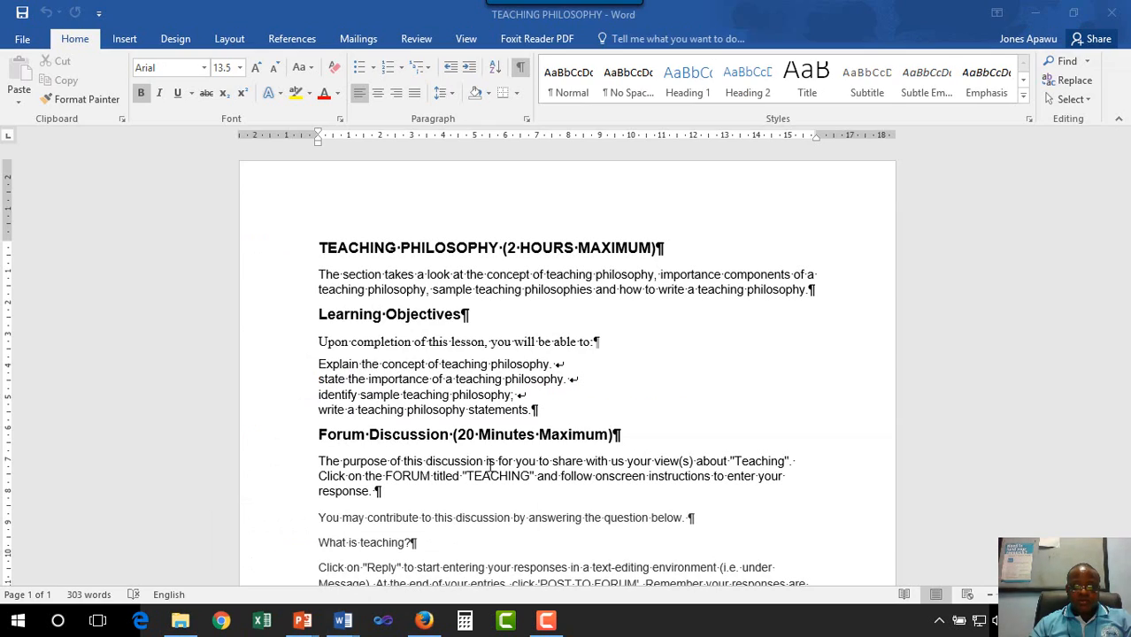
pyautogui.moveTo(382, 250); pyautogui.dragTo(649, 247)
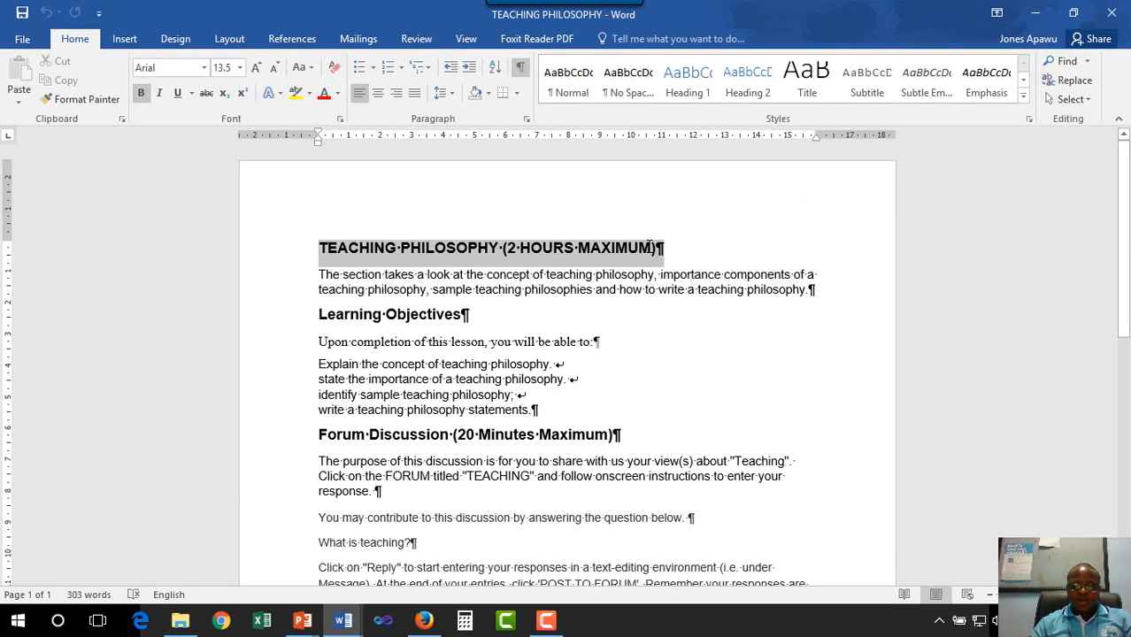
pyautogui.click(653, 248)
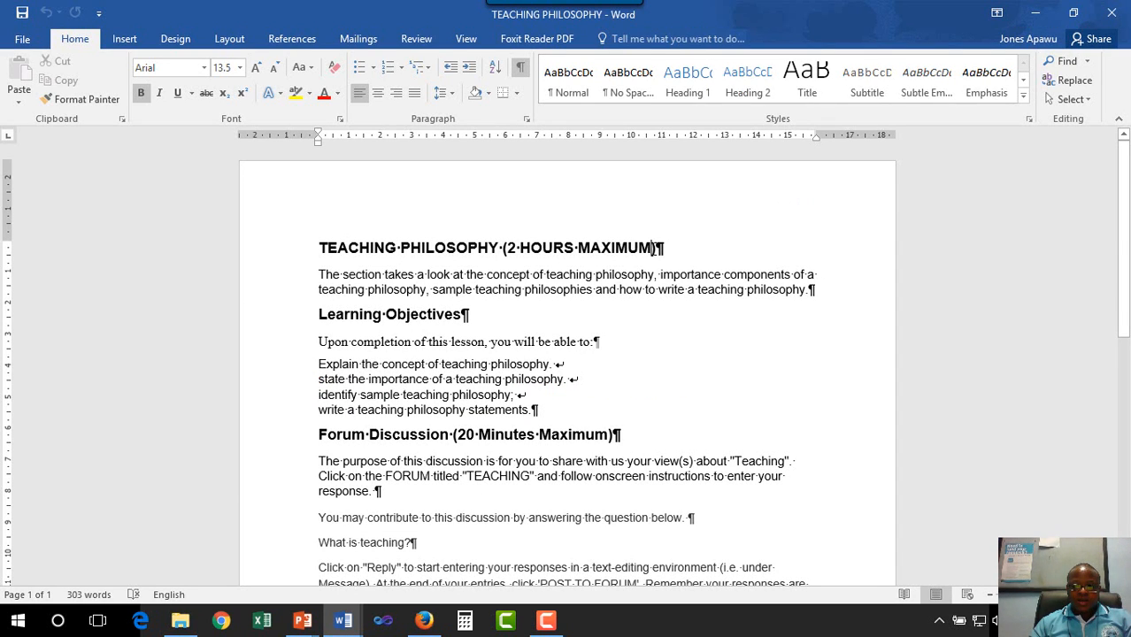
pyautogui.tripleClick(572, 247)
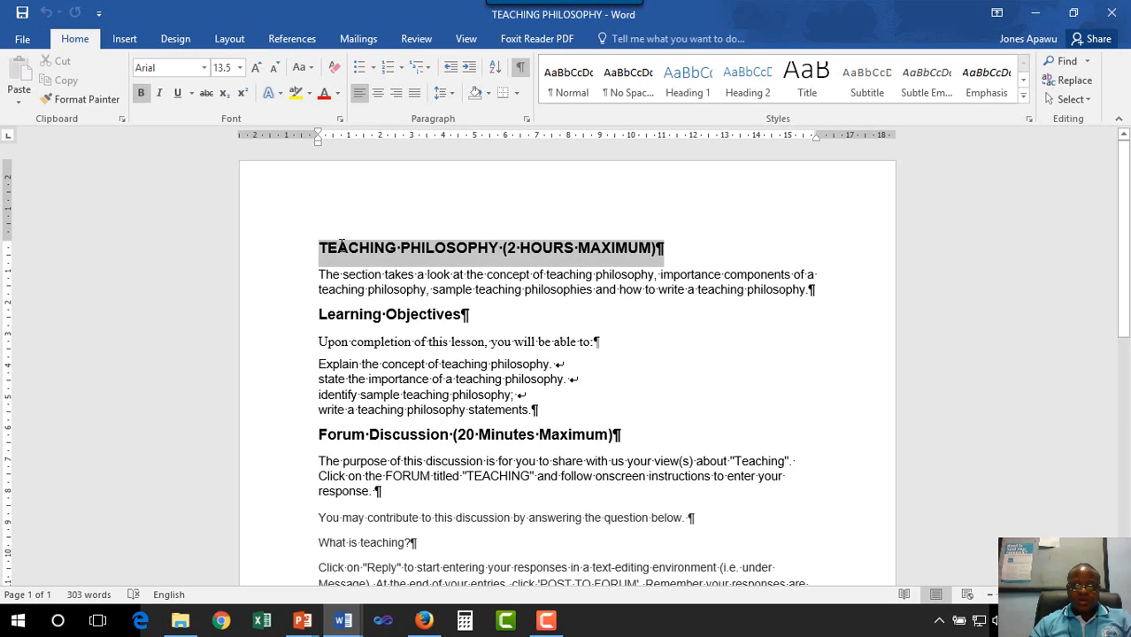
pyautogui.rightClick(392, 254)
pyautogui.click(434, 282)
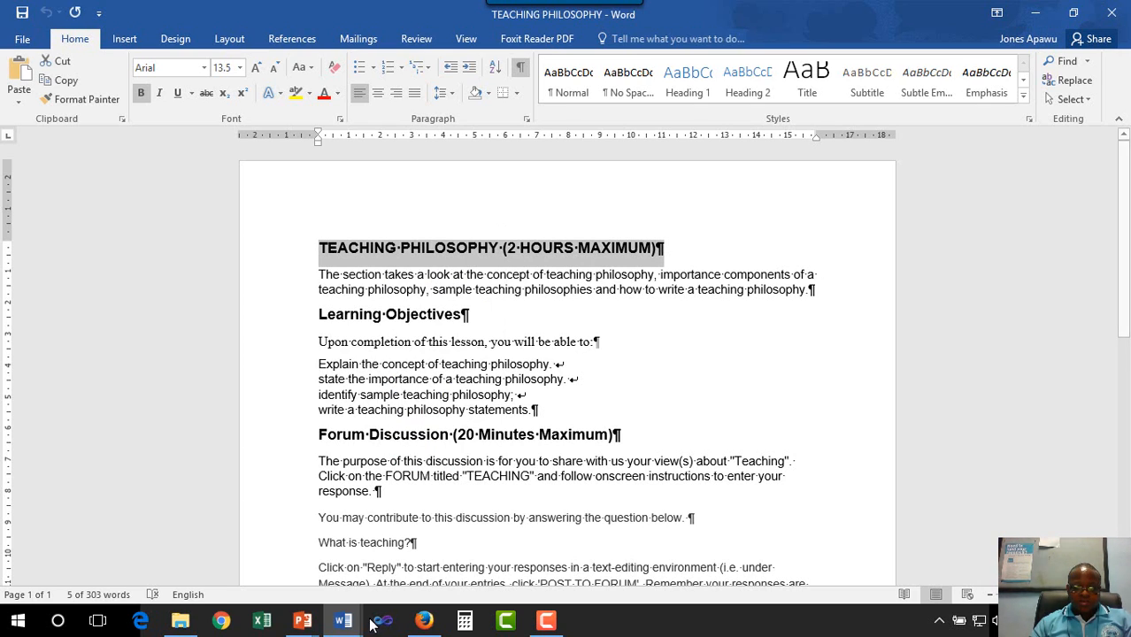
# Return to the Edit Topic 1 page in Firefox and paste the copied heading after "Lesson 1:" in the section name.
pyautogui.moveTo(424, 621)
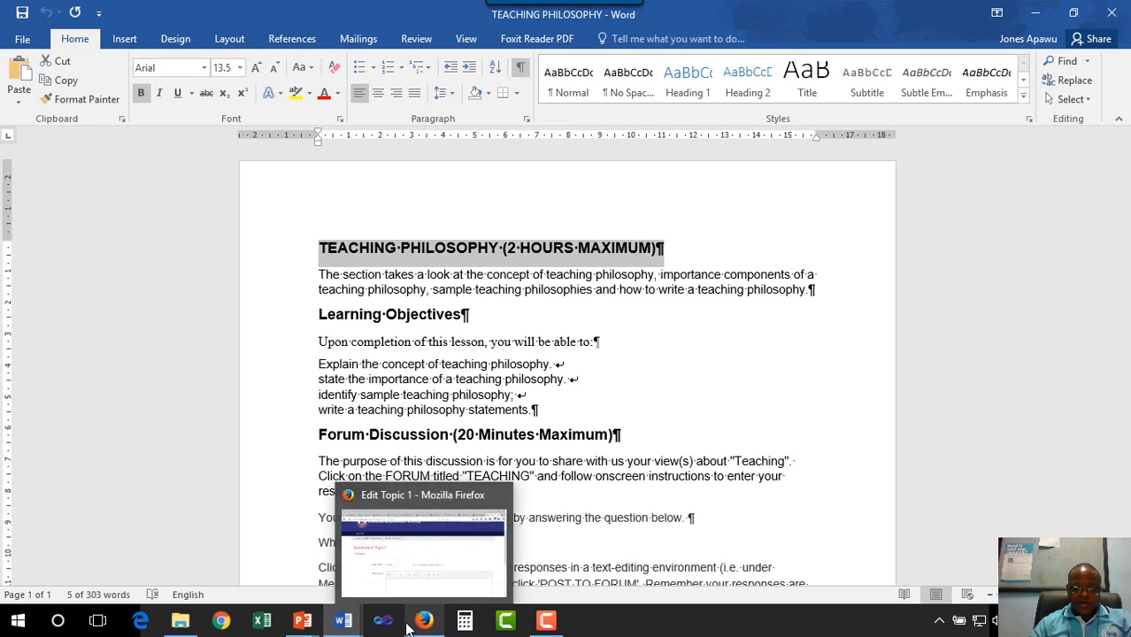
pyautogui.click(420, 550)
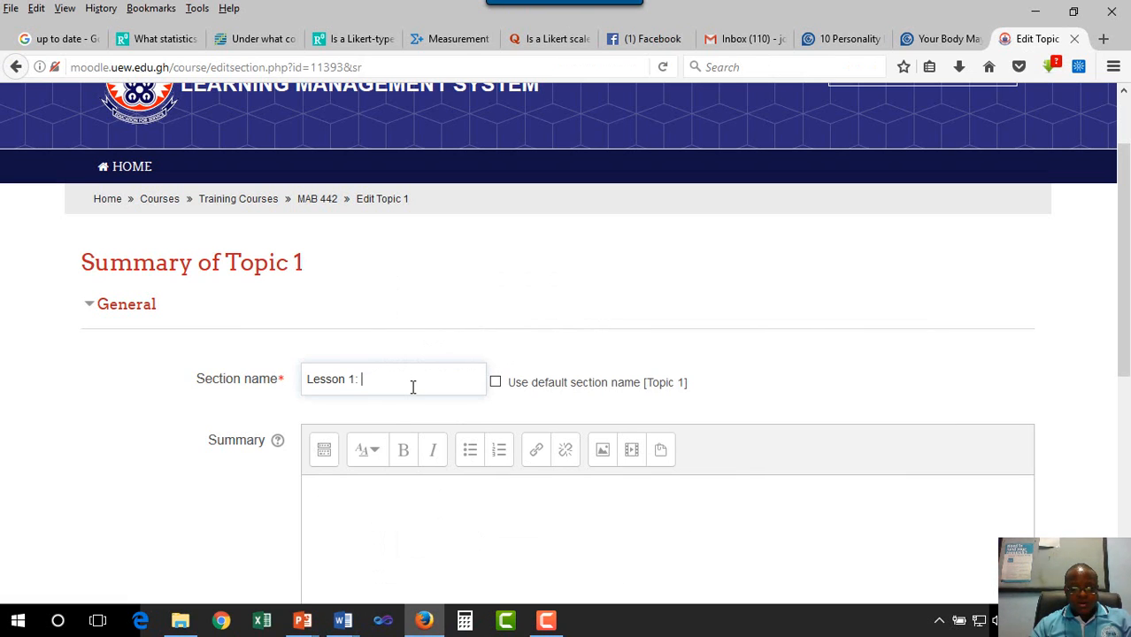
pyautogui.hotkey('ctrl', 'v')
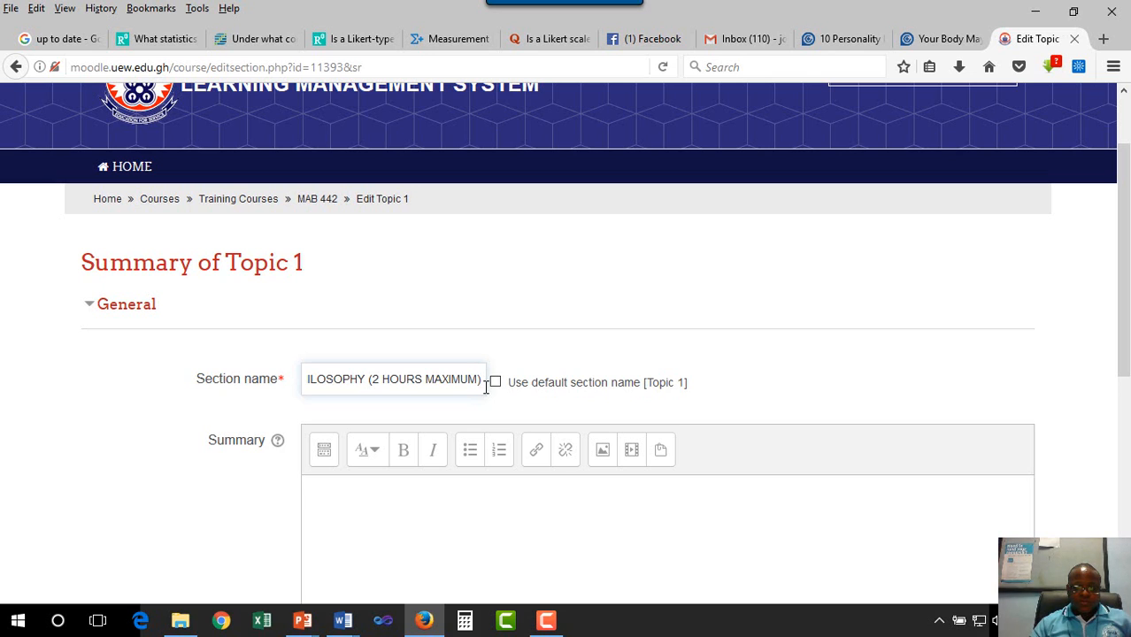
# Place the cursor in the summary, check the Learning pathway slide in PowerPoint, and return to the topic form in Firefox.
pyautogui.click(369, 496)
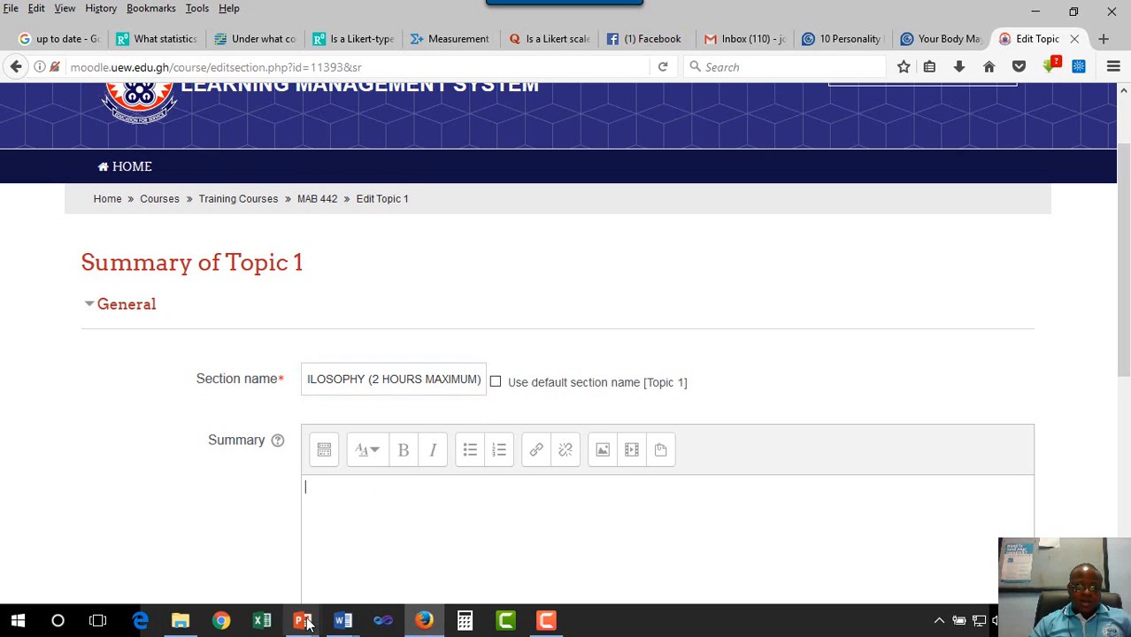
pyautogui.moveTo(305, 622)
pyautogui.click(383, 554)
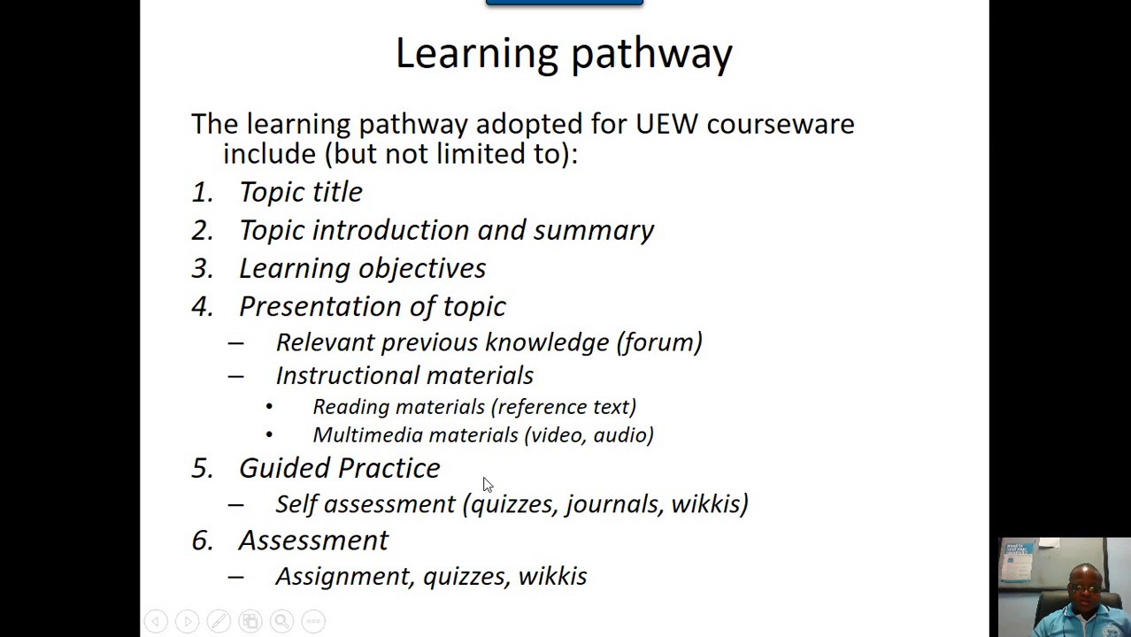
pyautogui.hotkey('alt', 'Tab')
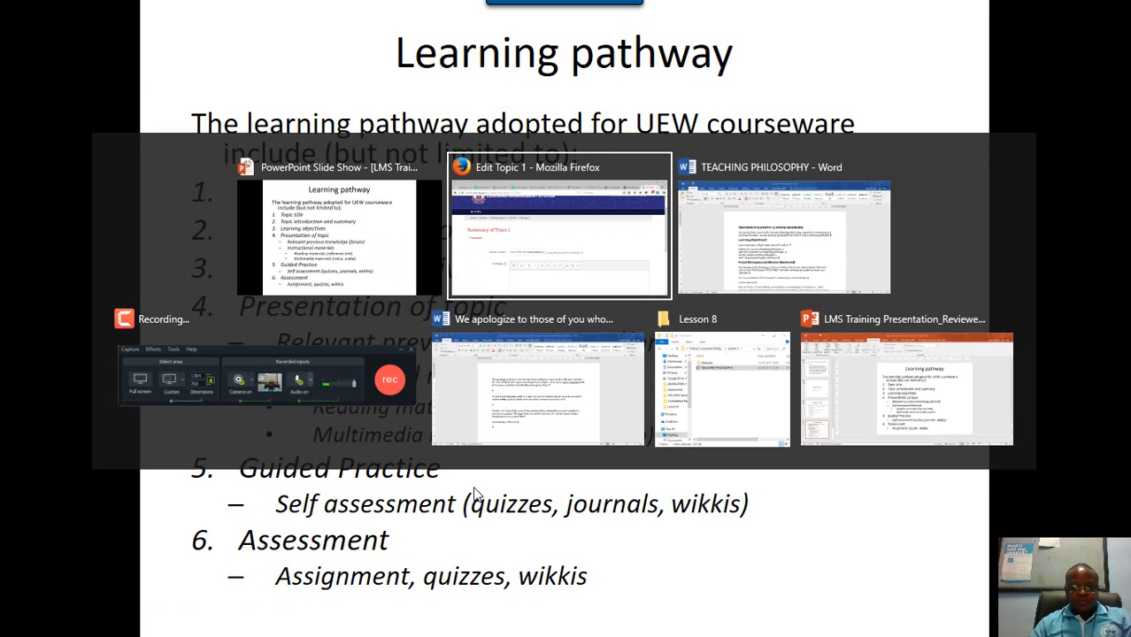
pyautogui.scroll(-3, 543, 430)
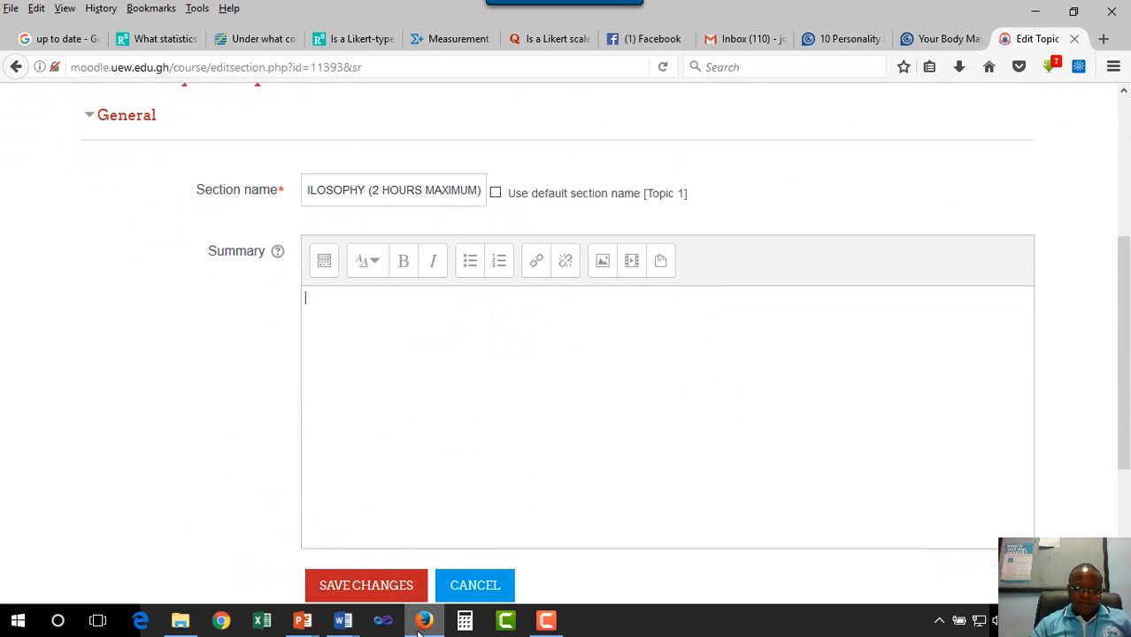
# Switch to the TEACHING PHILOSOPHY document in Word and copy the introductory paragraph below the main heading.
pyautogui.moveTo(342, 620)
pyautogui.click(425, 569)
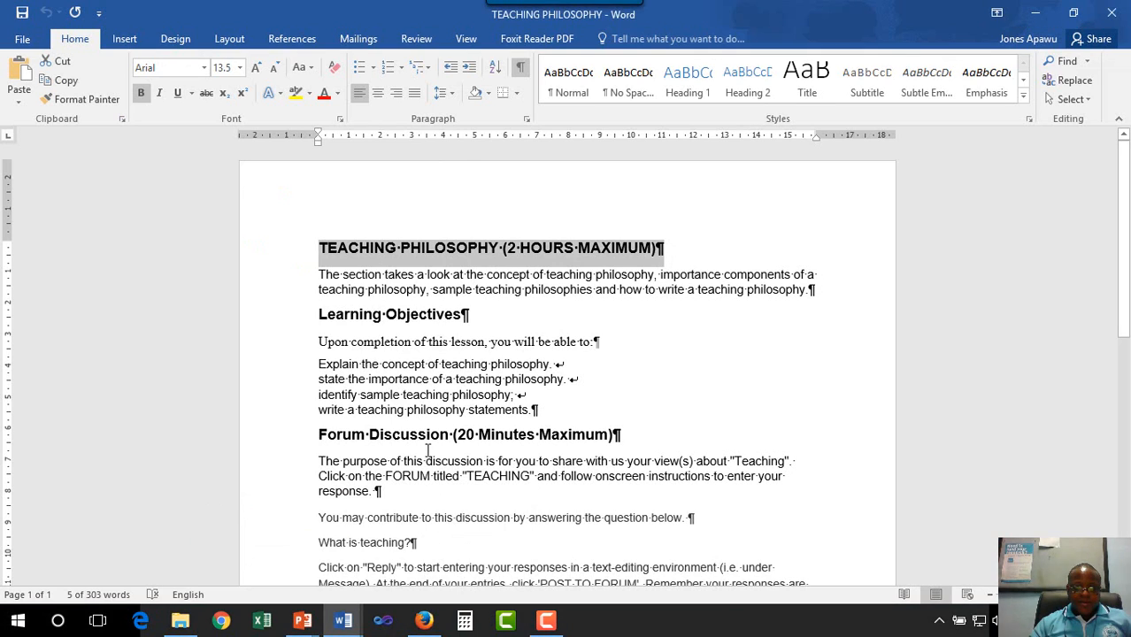
pyautogui.moveTo(748, 295); pyautogui.dragTo(319, 276)
pyautogui.rightClick(393, 295)
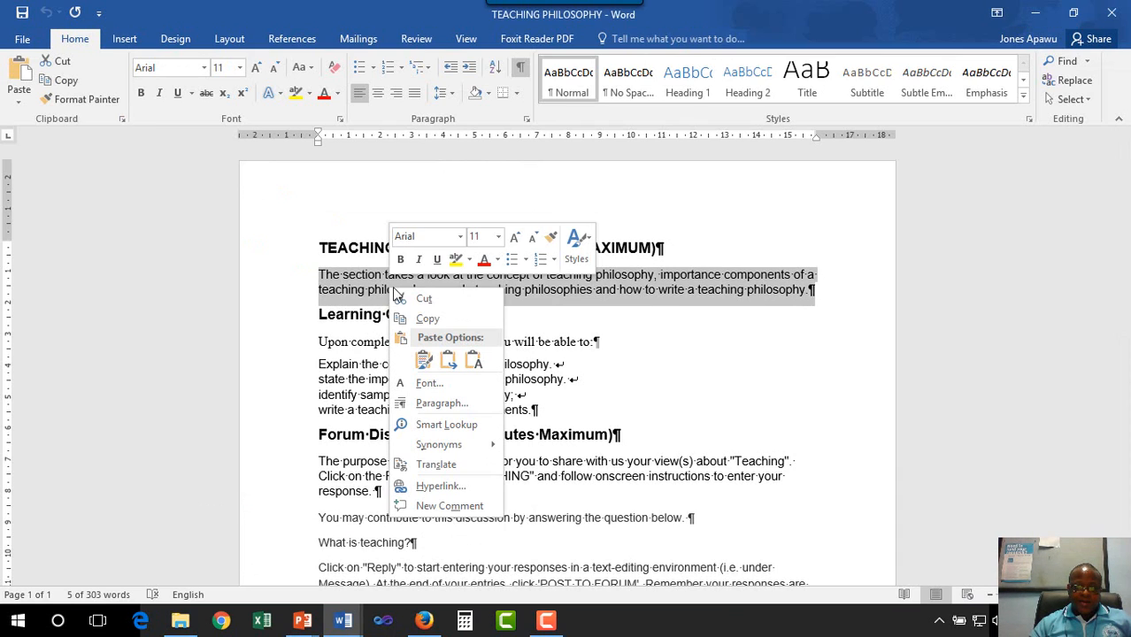
pyautogui.click(426, 319)
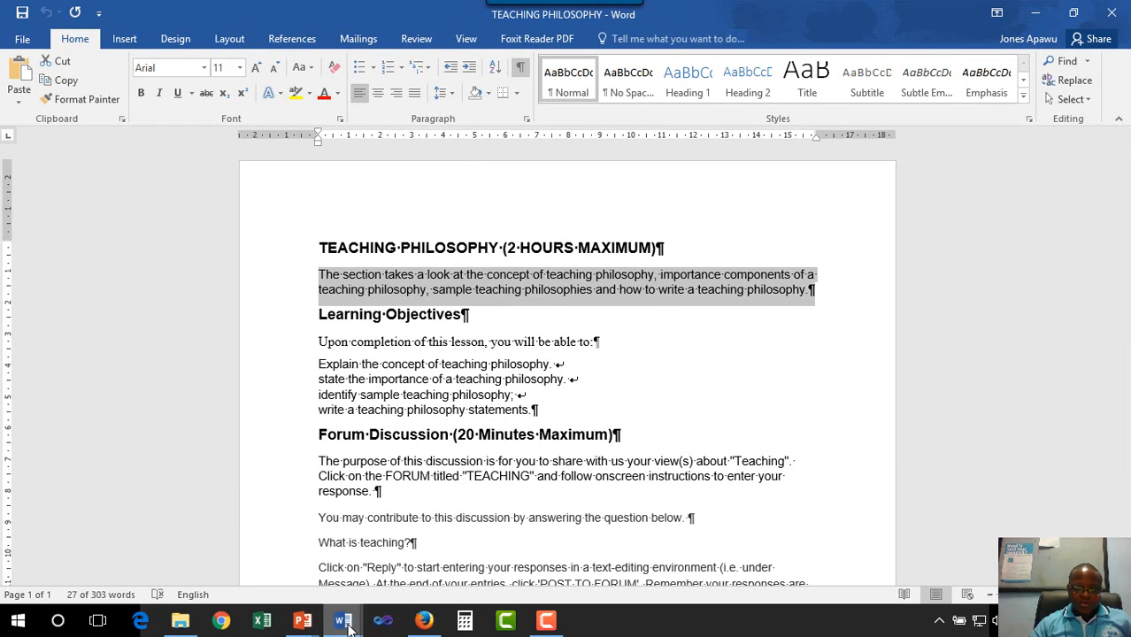
# Switch back to Firefox and write "Dear learner, you are welcome to lesson one." in the topic summary.
pyautogui.moveTo(424, 619)
pyautogui.click(442, 560)
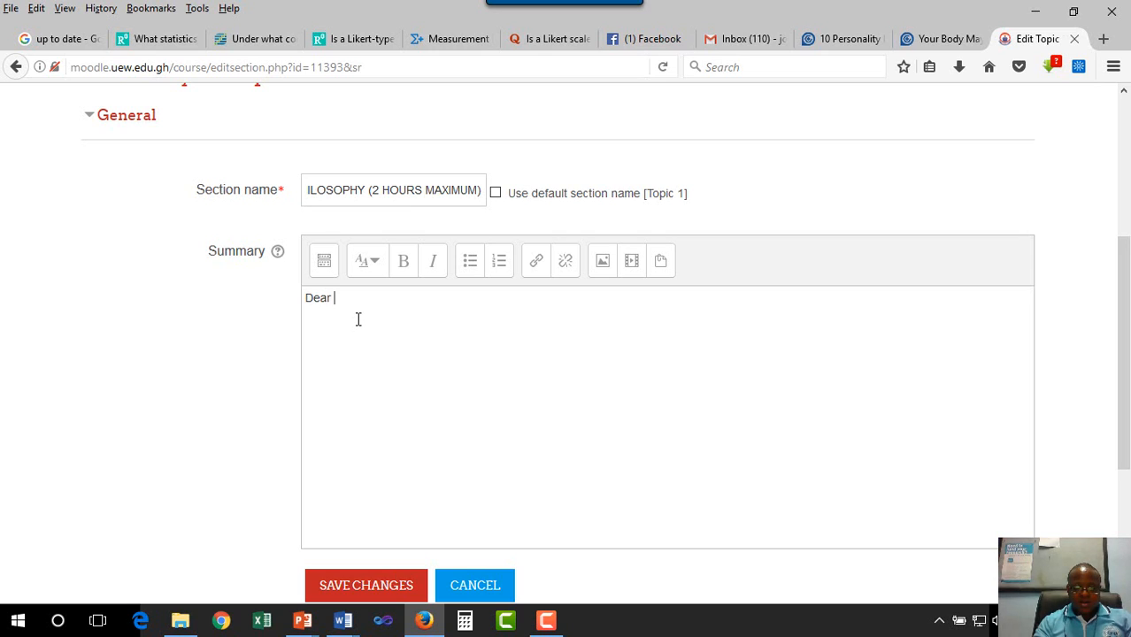
pyautogui.write('Dear learner')
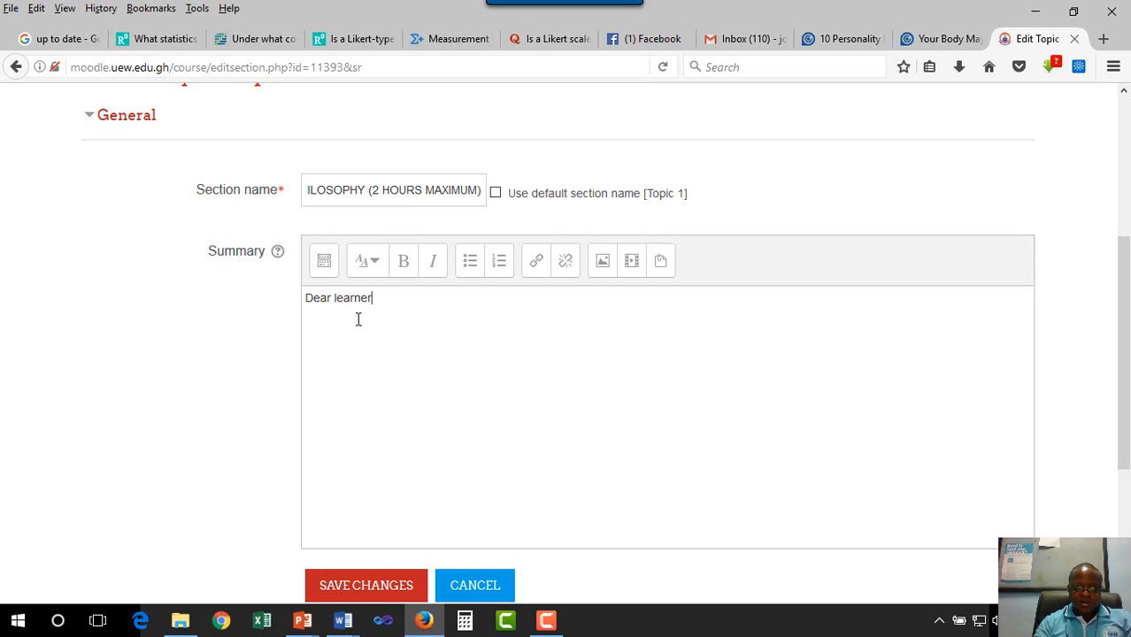
pyautogui.write(', you')
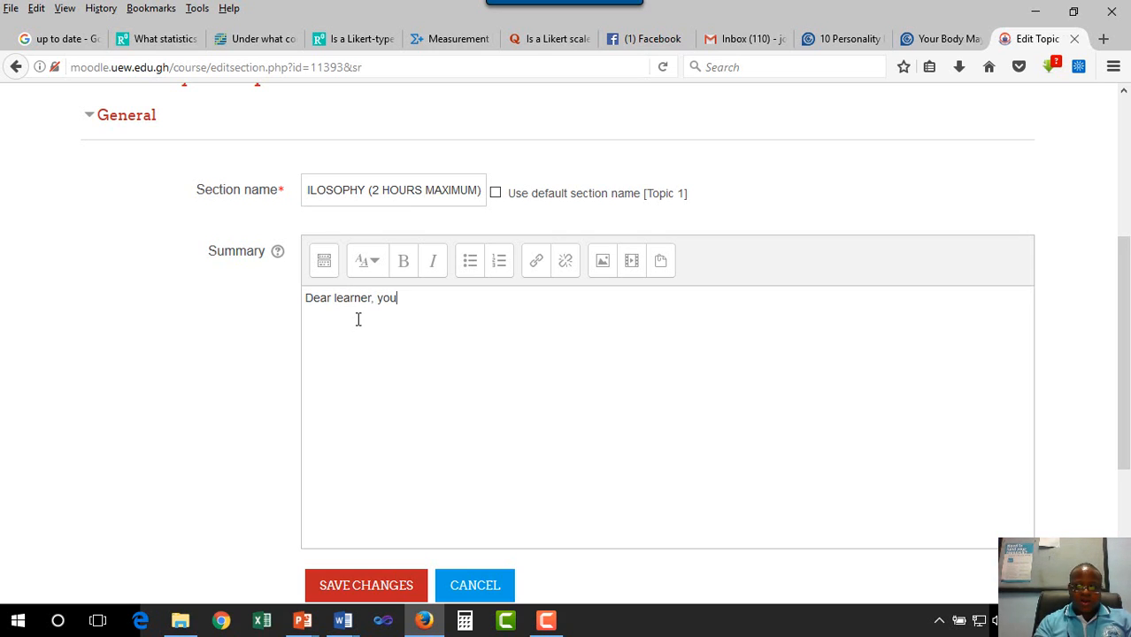
pyautogui.write(' are welcome to less')
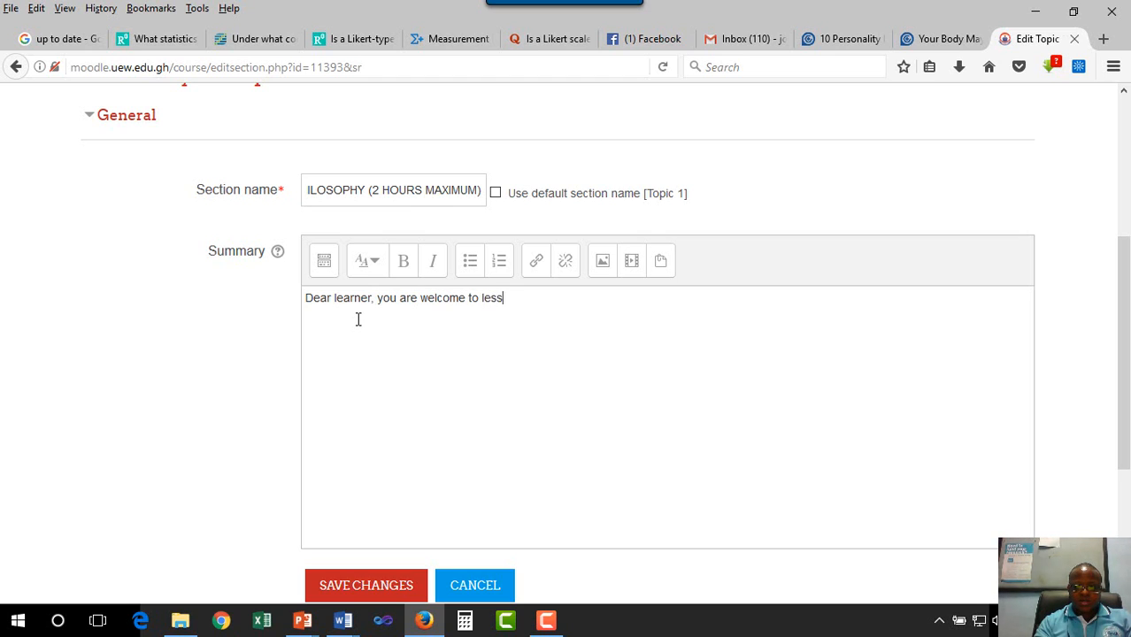
pyautogui.write('on one.')
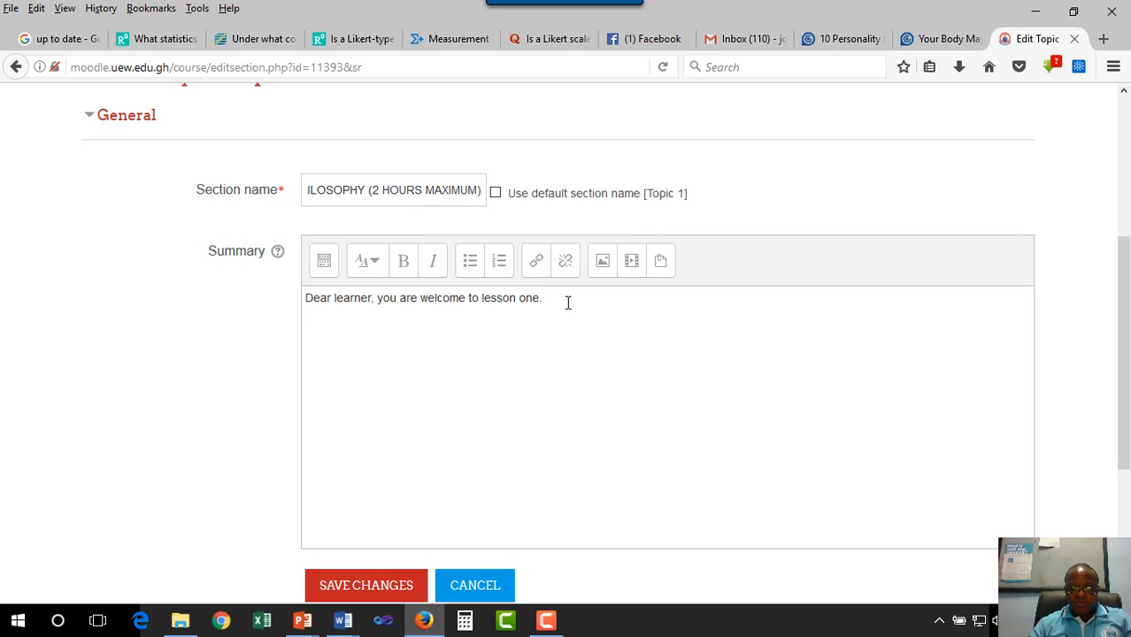
# Paste the copied introduction on a new line below the welcome sentence and clear its formatting.
pyautogui.press('Return')
pyautogui.hotkey('ctrl', 'v')
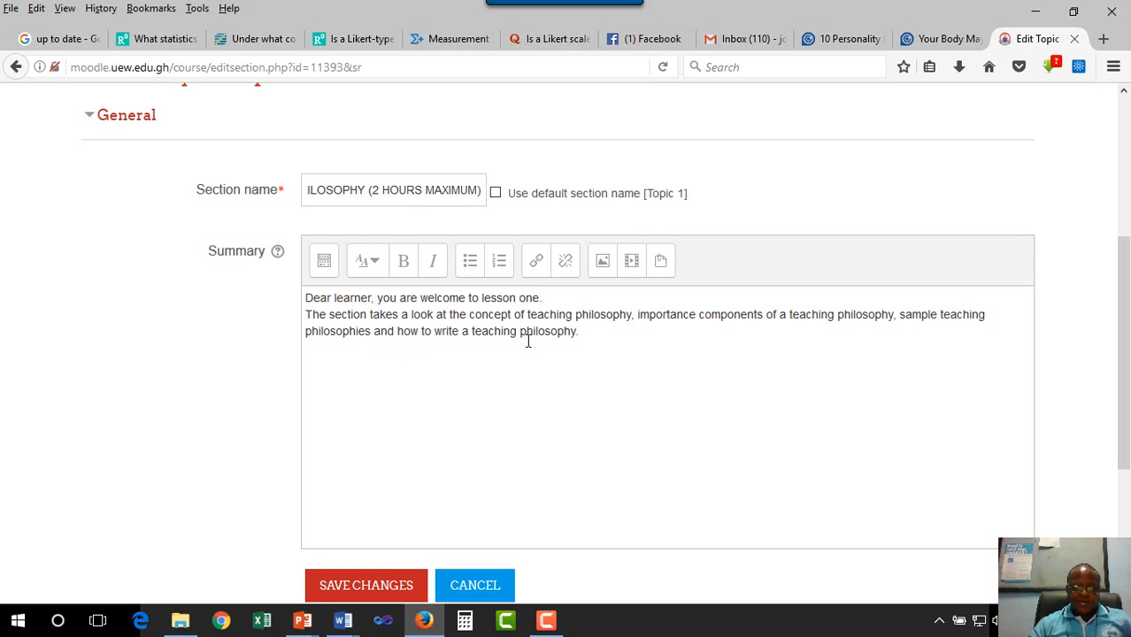
pyautogui.moveTo(584, 334); pyautogui.dragTo(303, 317)
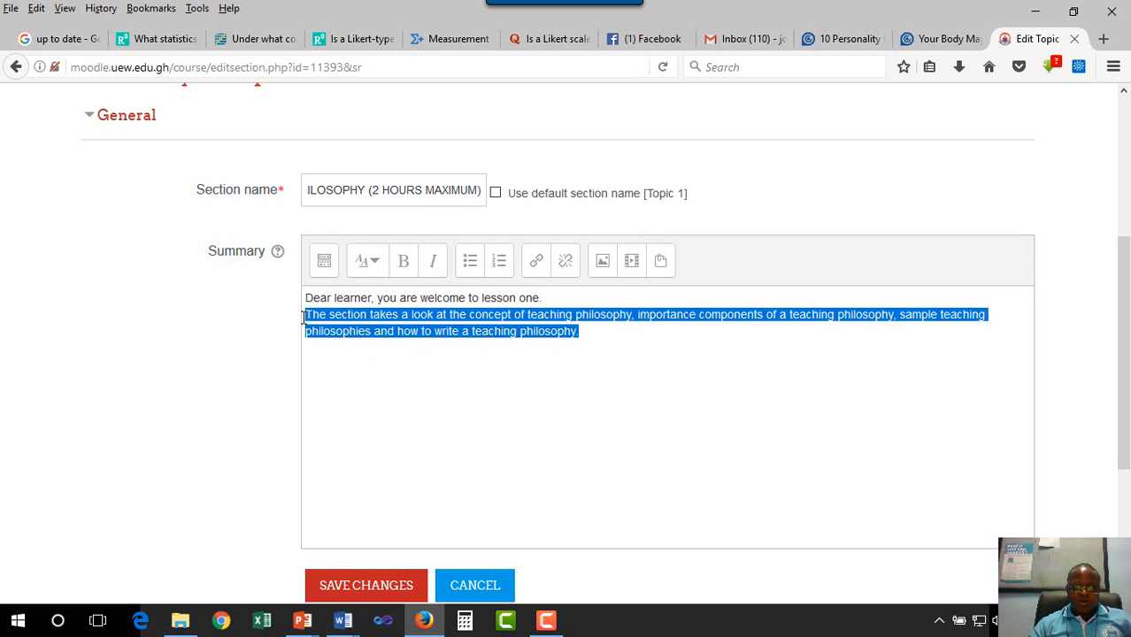
pyautogui.click(325, 269)
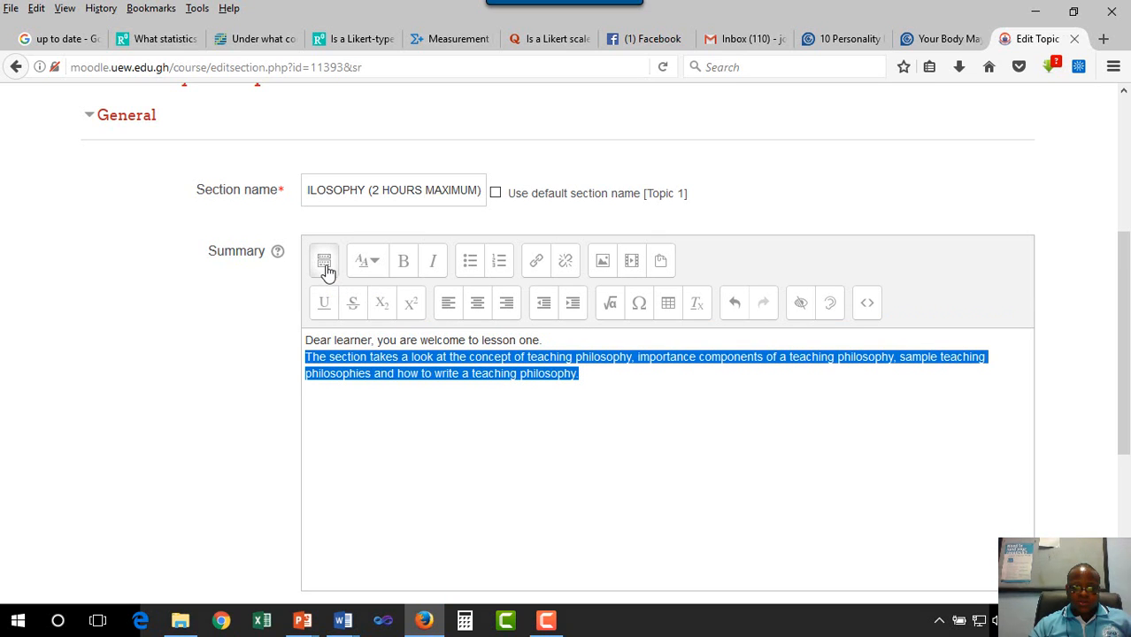
pyautogui.click(695, 309)
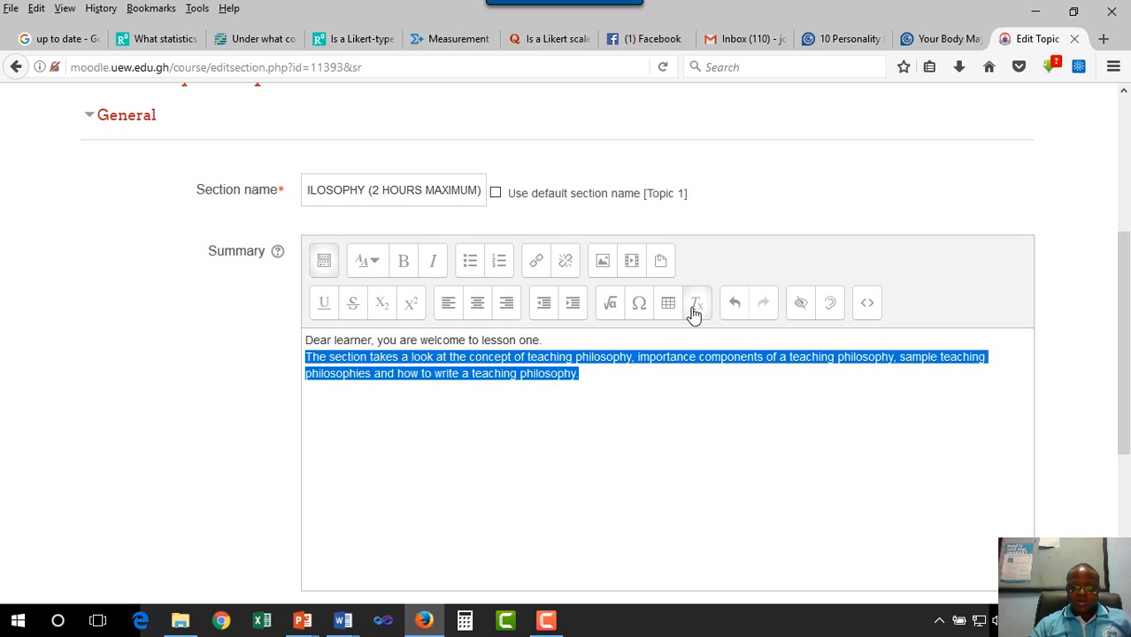
# Join the pasted paragraph to the welcome sentence and replace the word "section" with "lesson".
pyautogui.click(310, 365)
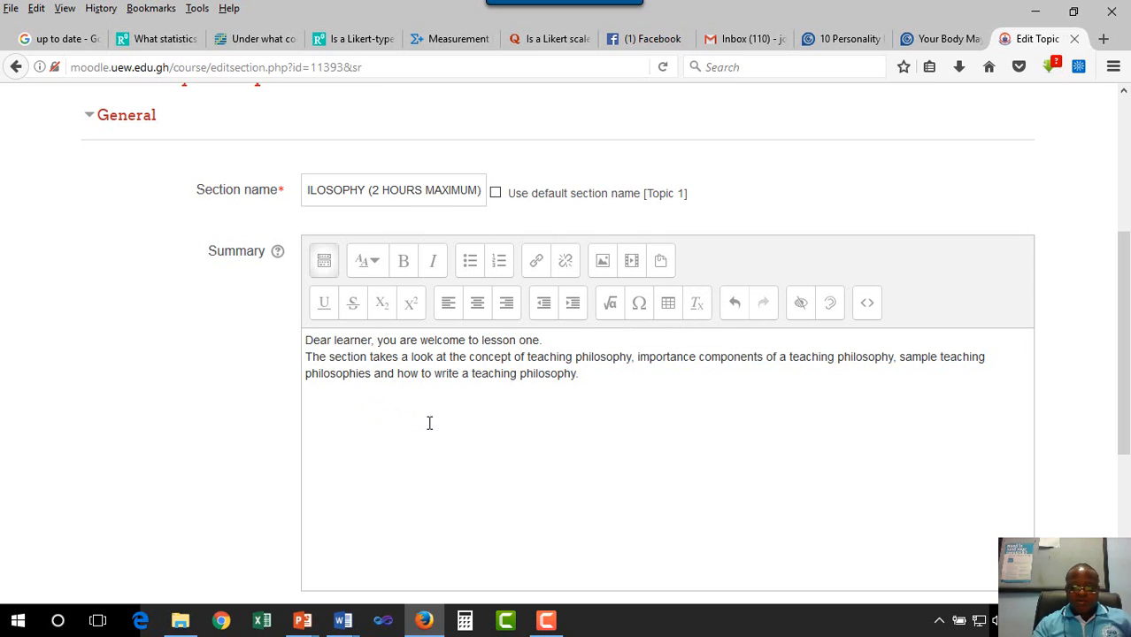
pyautogui.press('BackSpace')
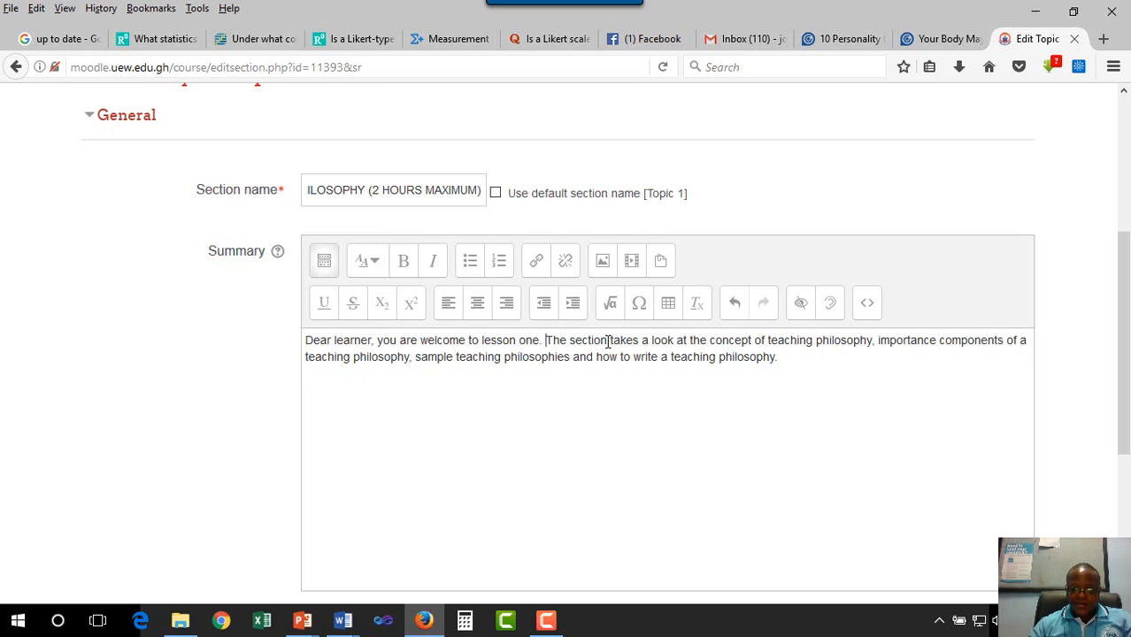
pyautogui.press('BackSpace')
pyautogui.press('BackSpace')
pyautogui.press('BackSpace')
pyautogui.press('BackSpace')
pyautogui.press('BackSpace')
pyautogui.press('BackSpace')
pyautogui.press('BackSpace')
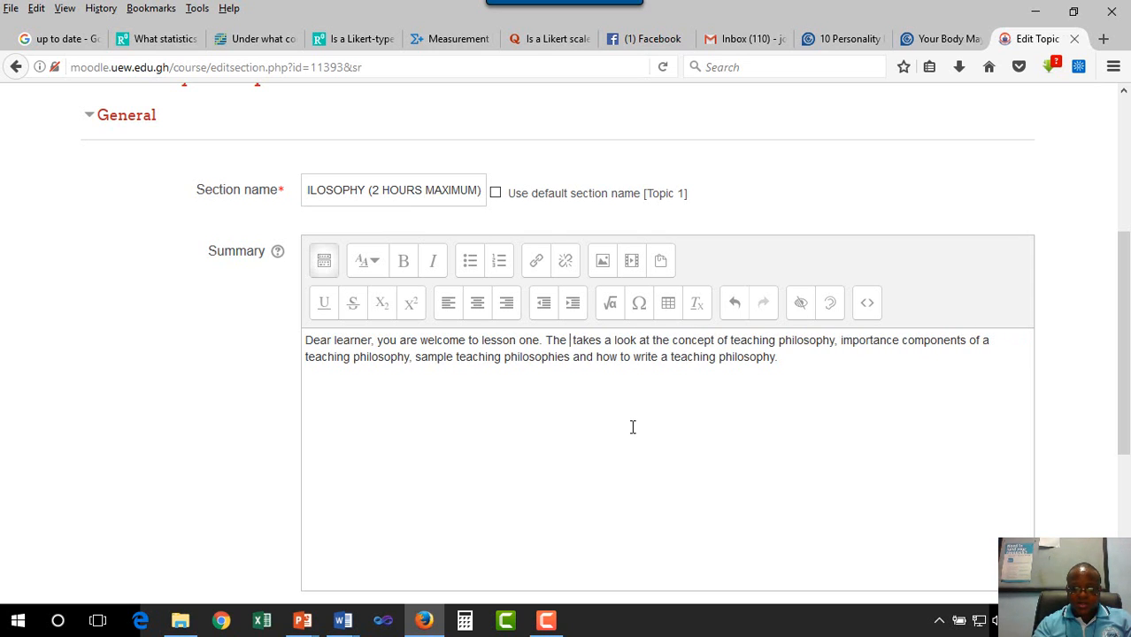
pyautogui.write('lesson')
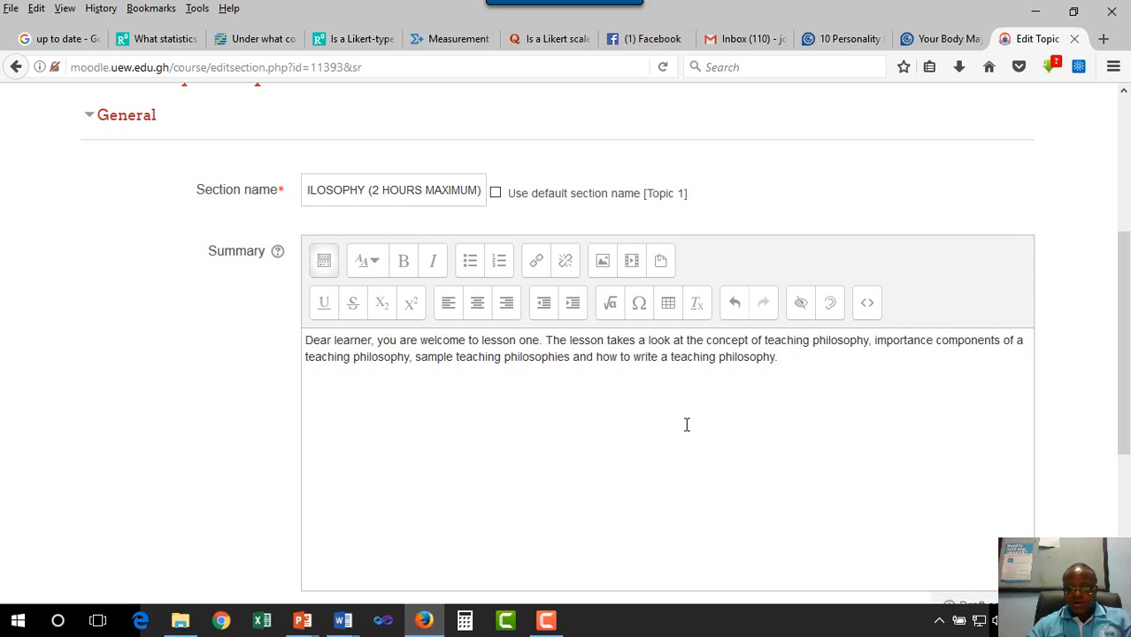
# Save the changes to the Topic 1 section and switch to the TEACHING PHILOSOPHY document in Word.
pyautogui.scroll(-5, 813, 371)
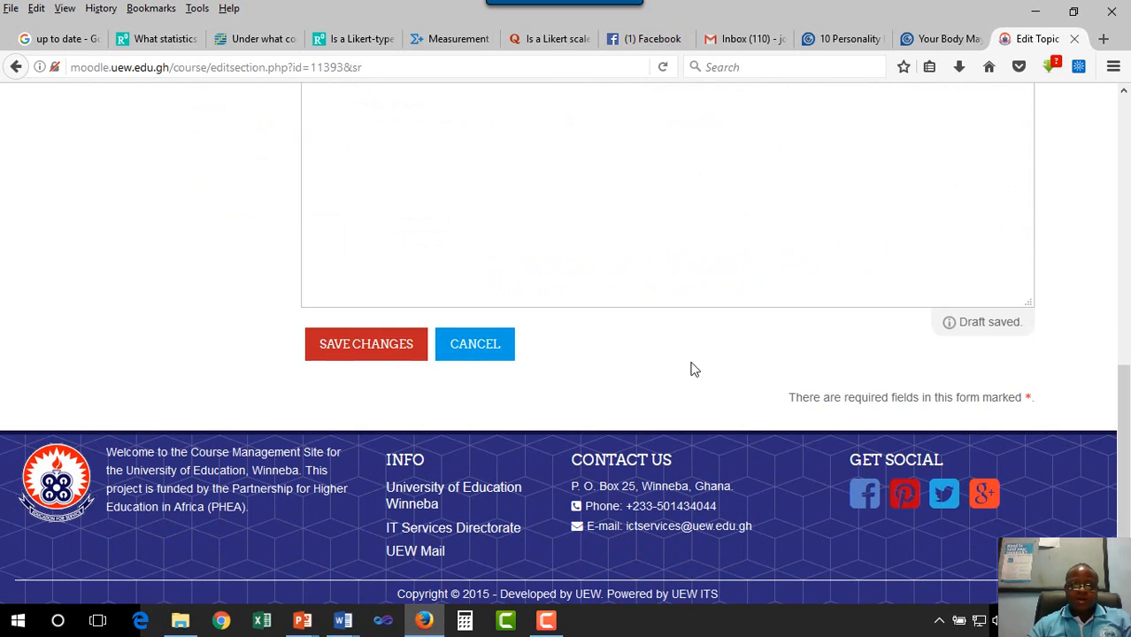
pyautogui.click(391, 347)
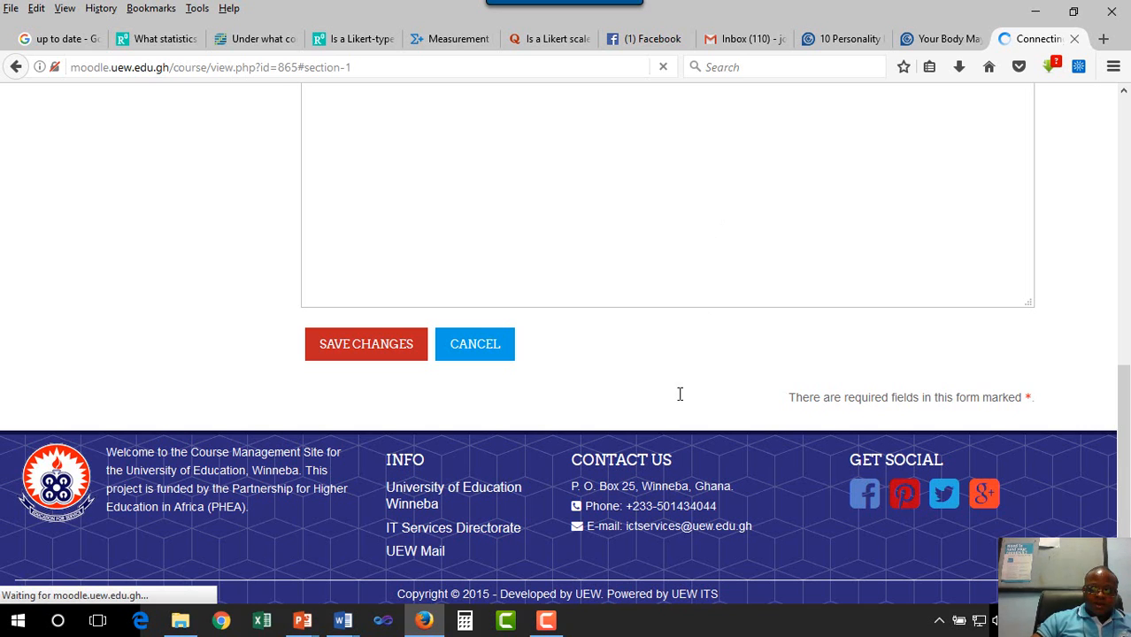
pyautogui.moveTo(342, 618)
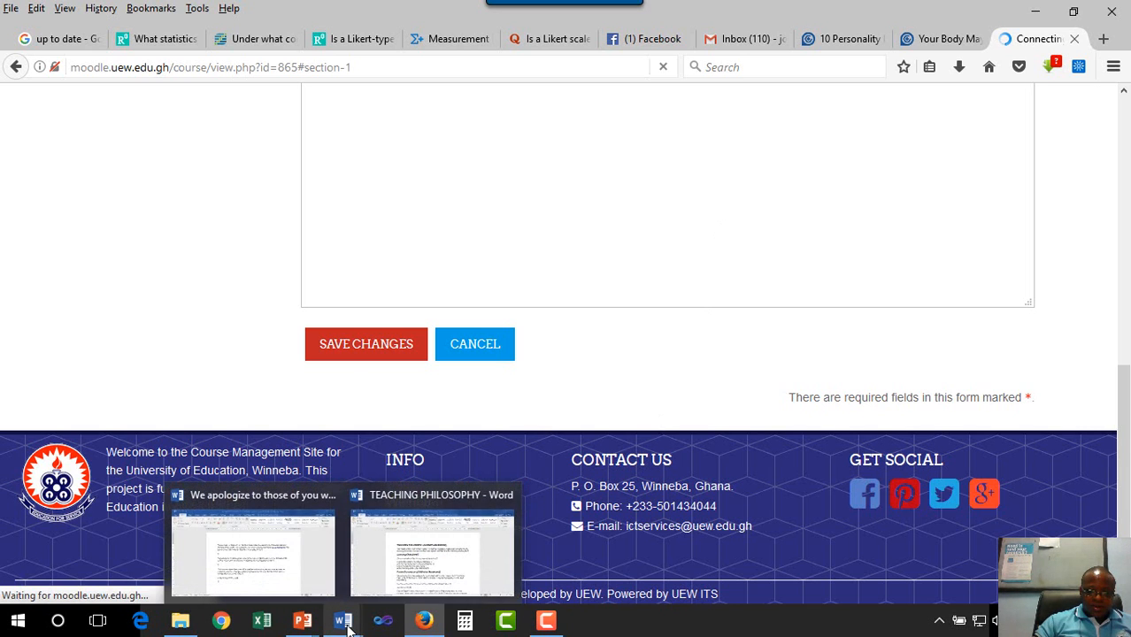
pyautogui.click(421, 569)
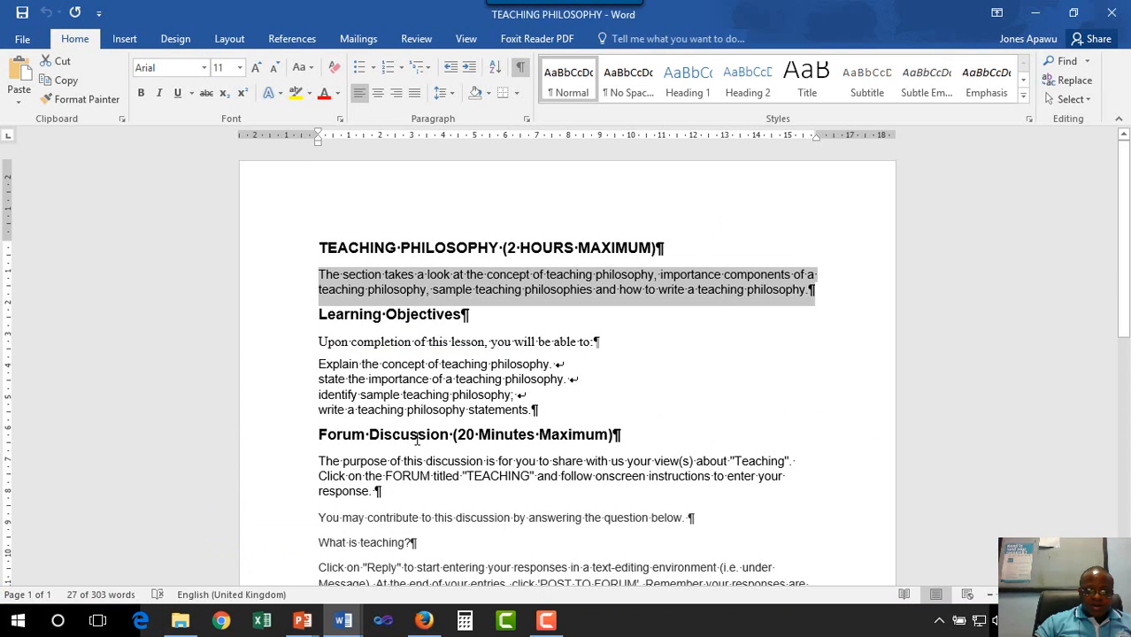
# Switch back to Firefox and open the Lesson 1 topic for editing.
pyautogui.scroll(-1, 417, 439)
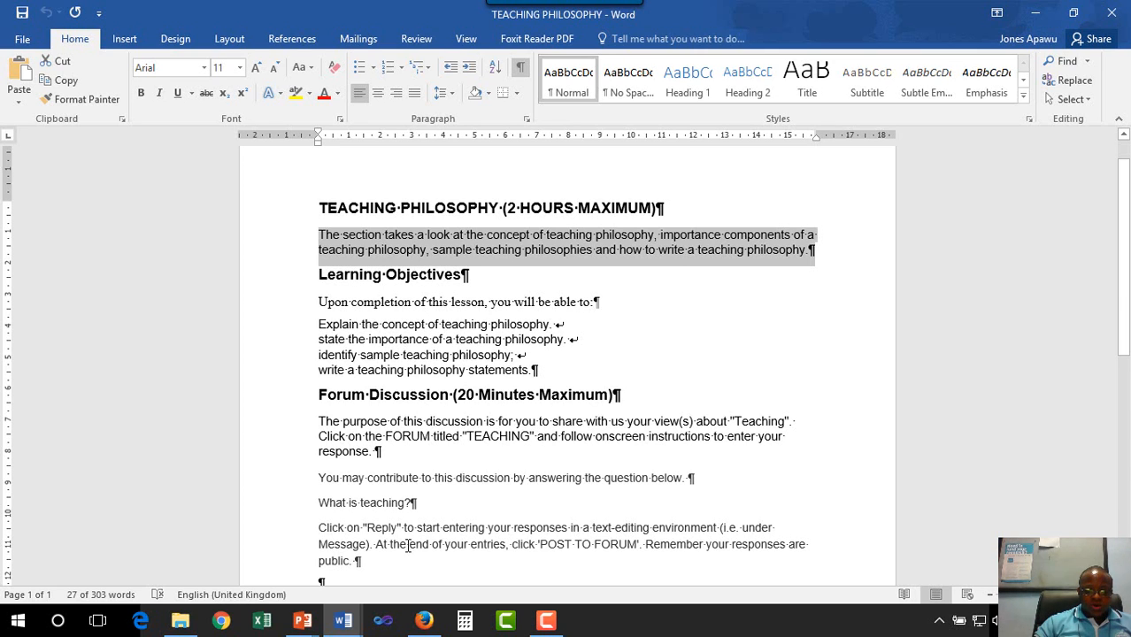
pyautogui.click(445, 556)
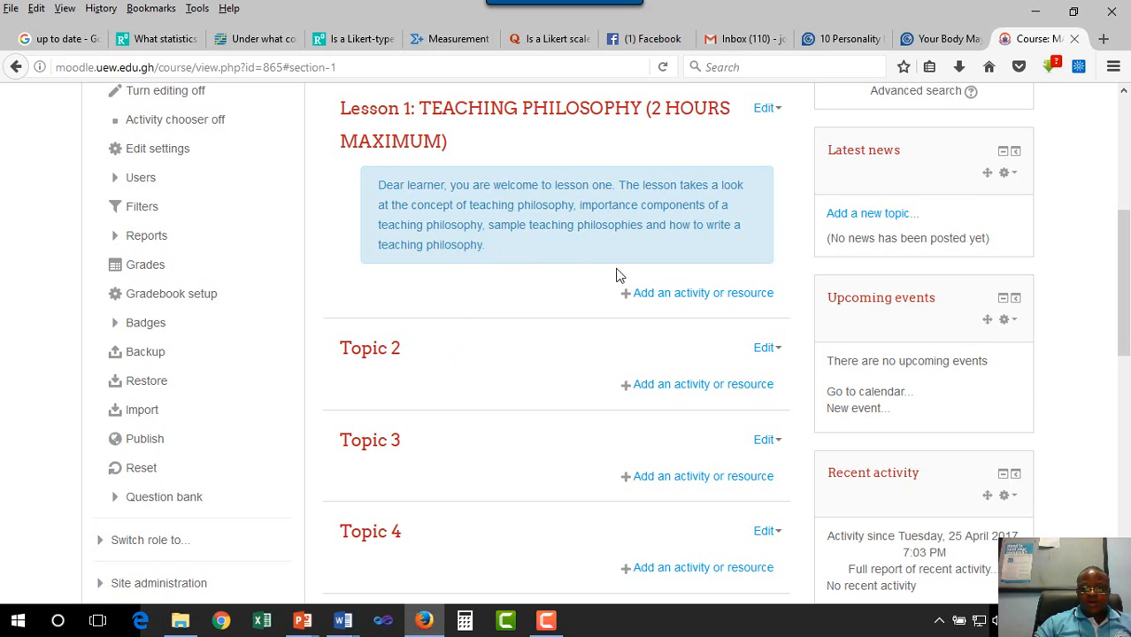
pyautogui.click(779, 109)
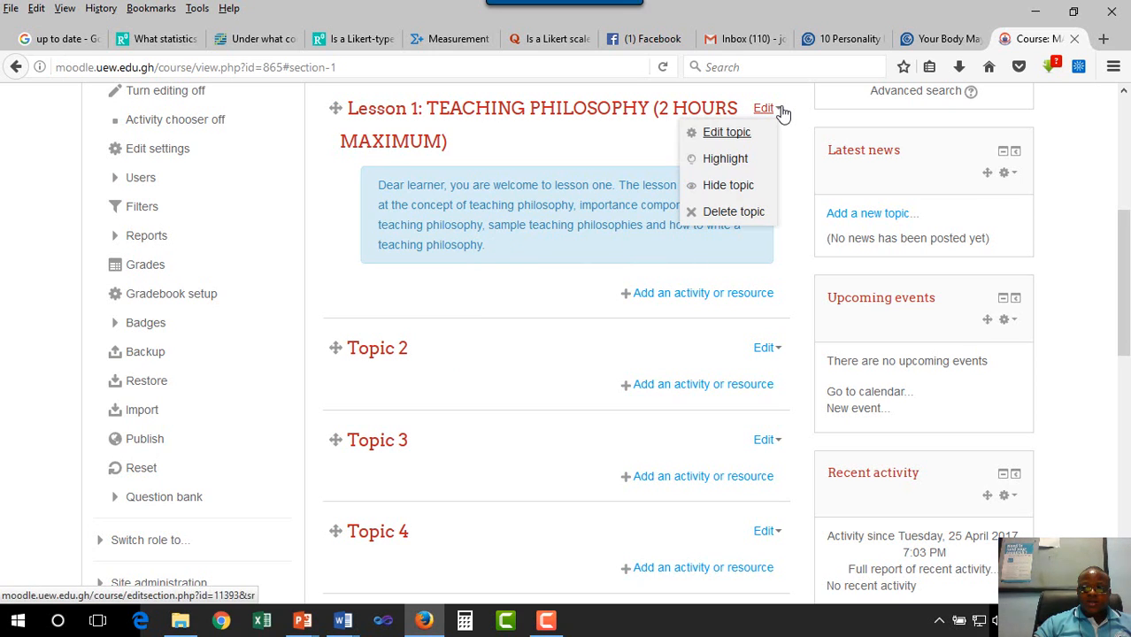
pyautogui.click(732, 134)
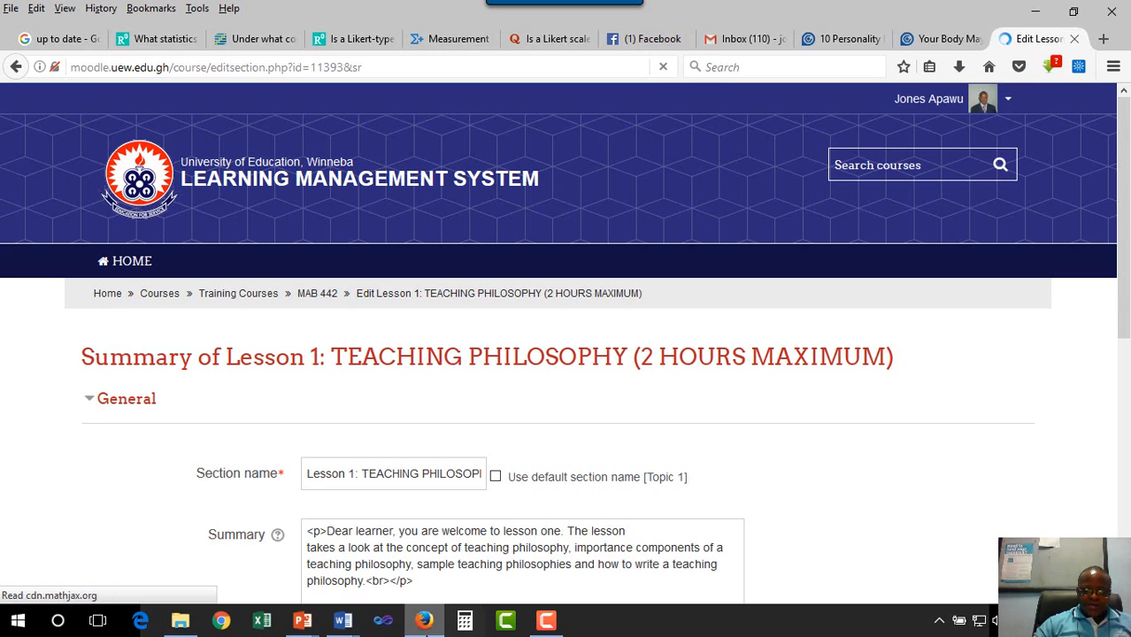
# Switch to the TEACHING PHILOSOPHY document in Word and copy the Learning Objectives heading, its lead-in sentence and the four objectives.
pyautogui.moveTo(345, 626)
pyautogui.click(429, 574)
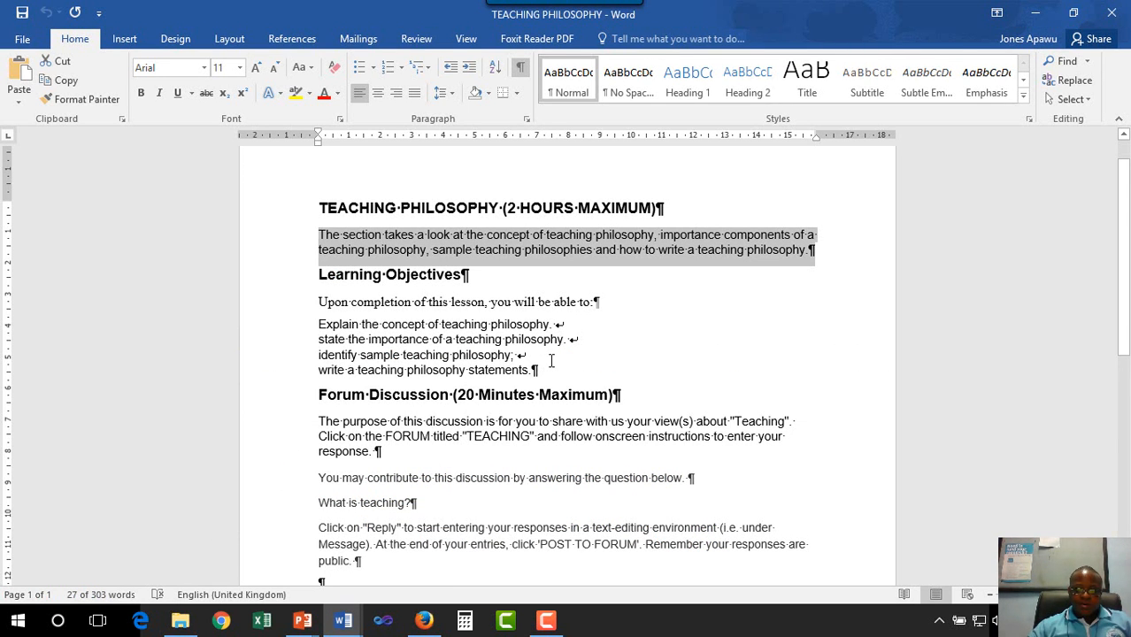
pyautogui.moveTo(542, 371); pyautogui.dragTo(354, 301)
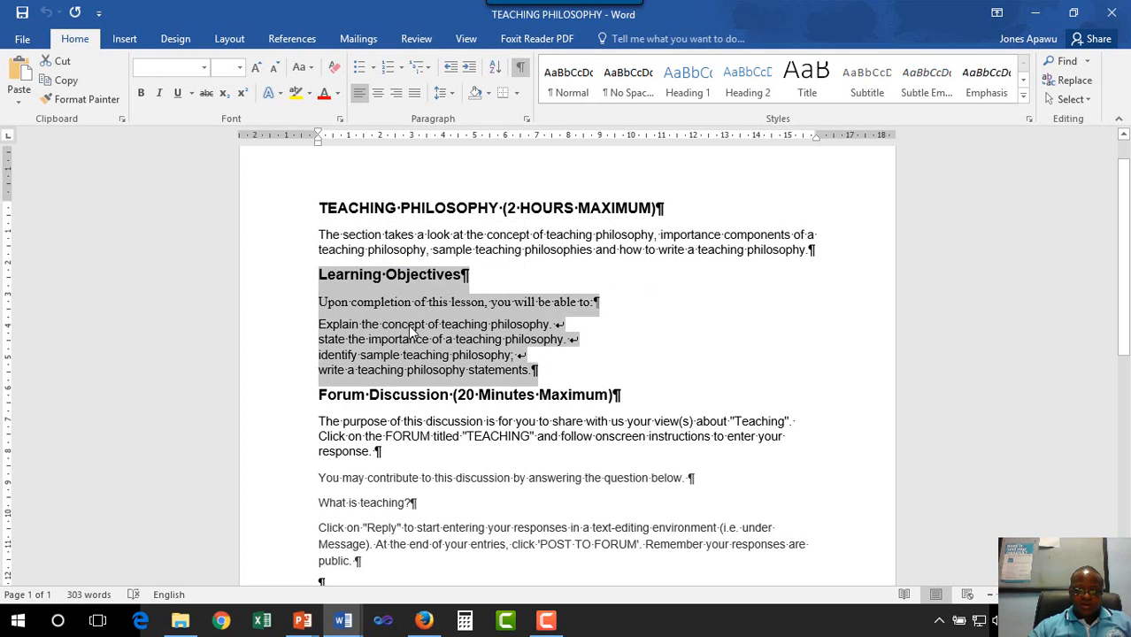
pyautogui.rightClick(411, 331)
pyautogui.click(443, 356)
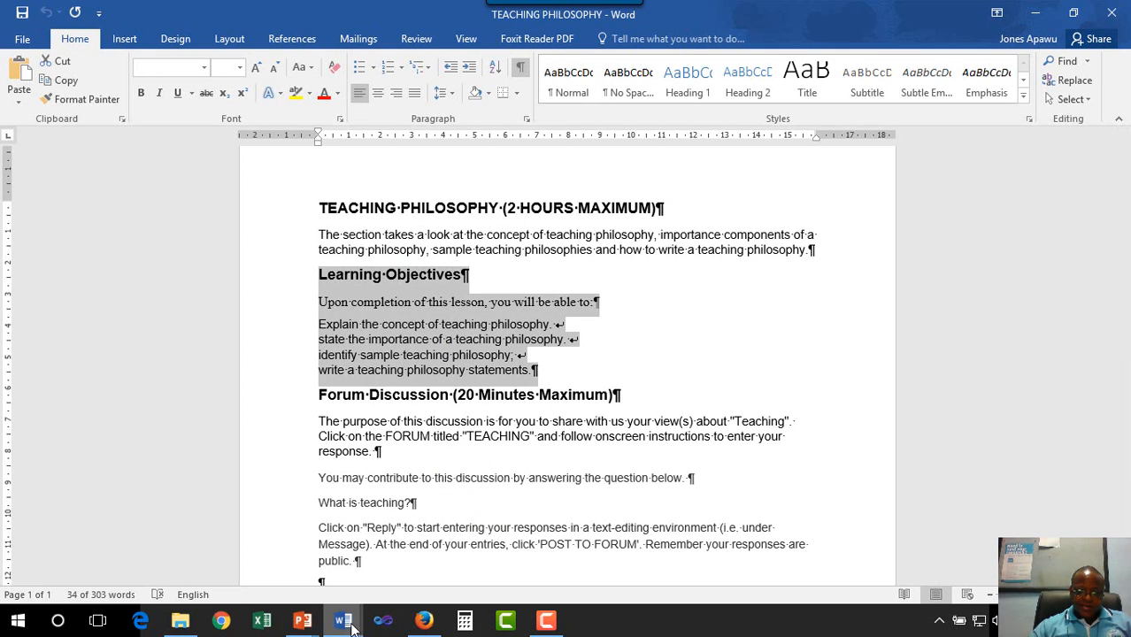
# Return to Firefox and paste the copied learning objectives on a new line below the introduction in the Lesson 1 summary.
pyautogui.moveTo(423, 624)
pyautogui.click(435, 555)
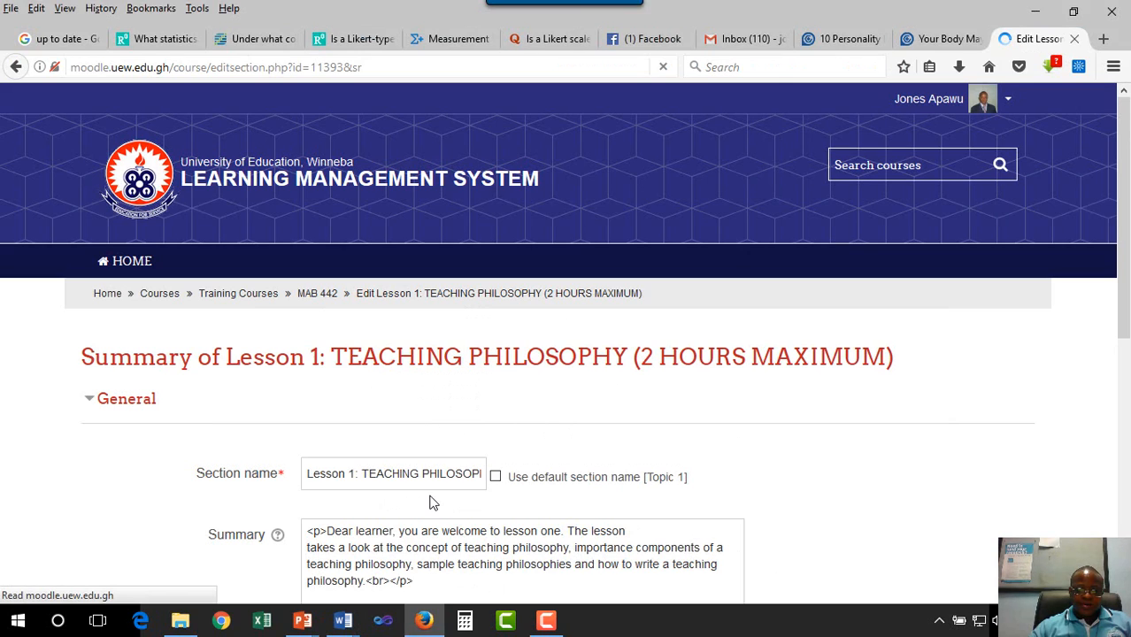
pyautogui.scroll(-3, 445, 522)
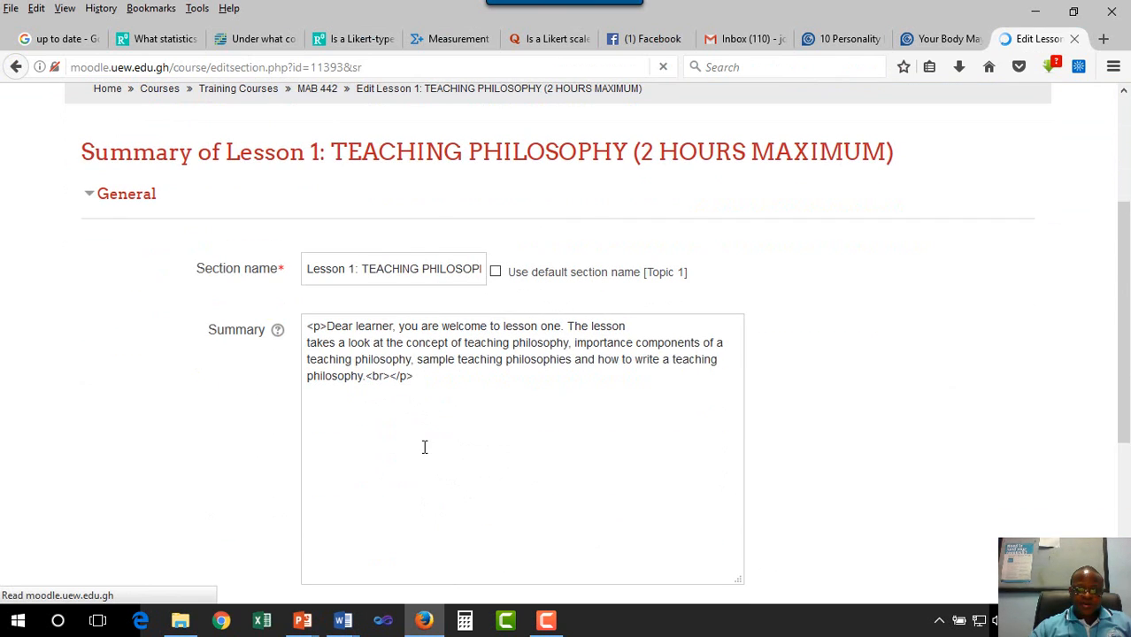
pyautogui.scroll(-4, 425, 448)
pyautogui.scroll(3, 388, 227)
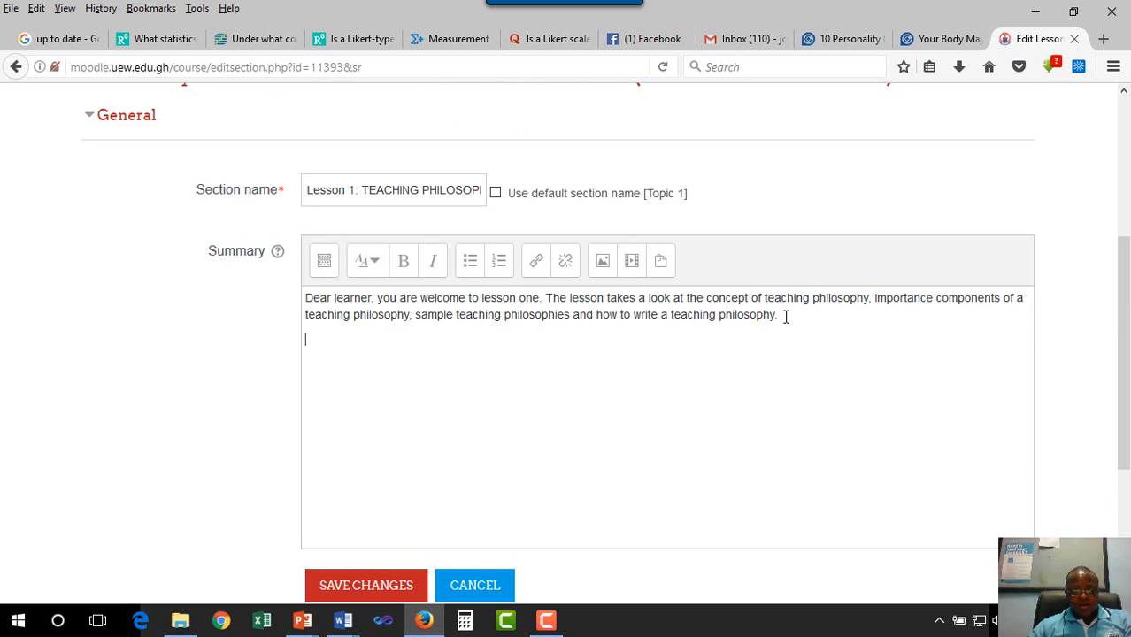
pyautogui.hotkey('ctrl', 'v')
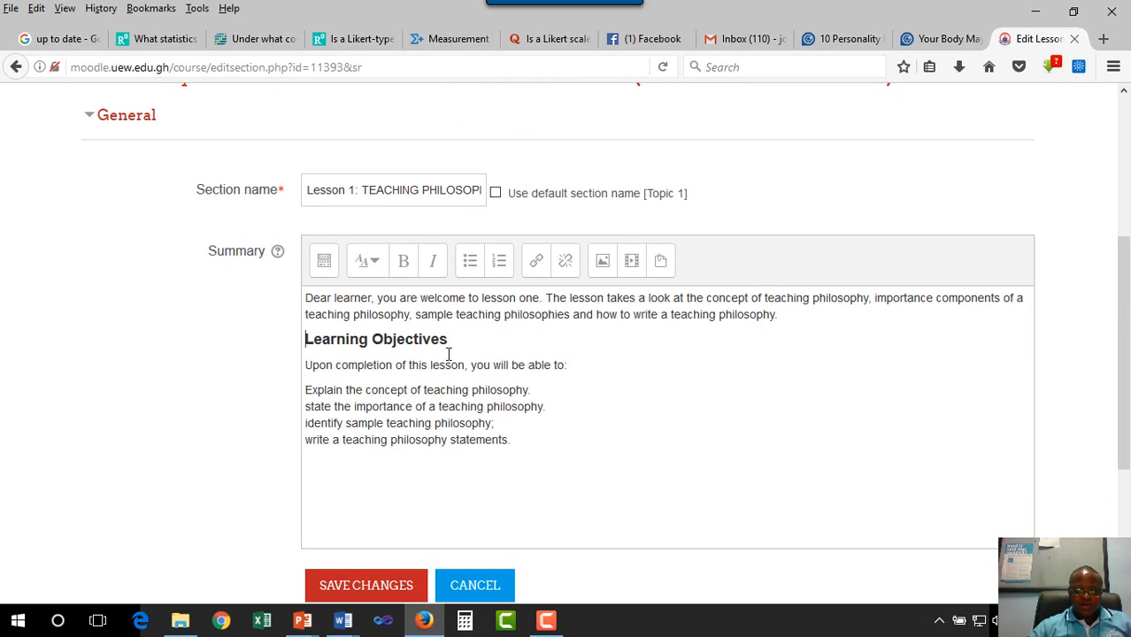
# Show the additional formatting tools and clear the formatting of the pasted learning objectives.
pyautogui.moveTo(457, 342); pyautogui.dragTo(321, 340)
pyautogui.click(553, 439)
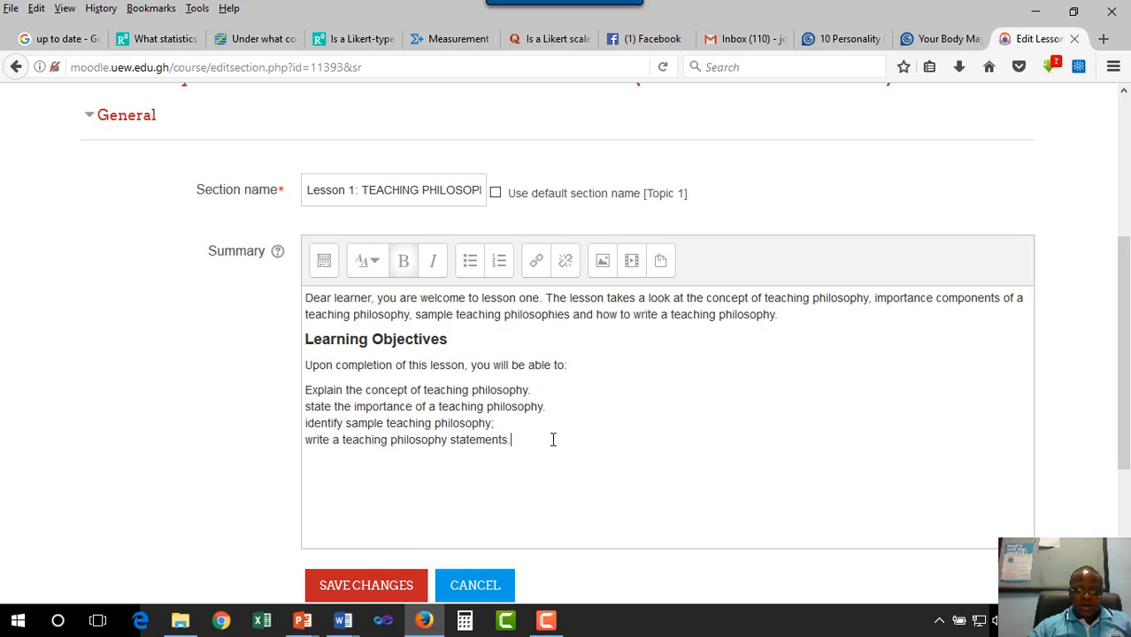
pyautogui.moveTo(554, 439); pyautogui.dragTo(300, 326)
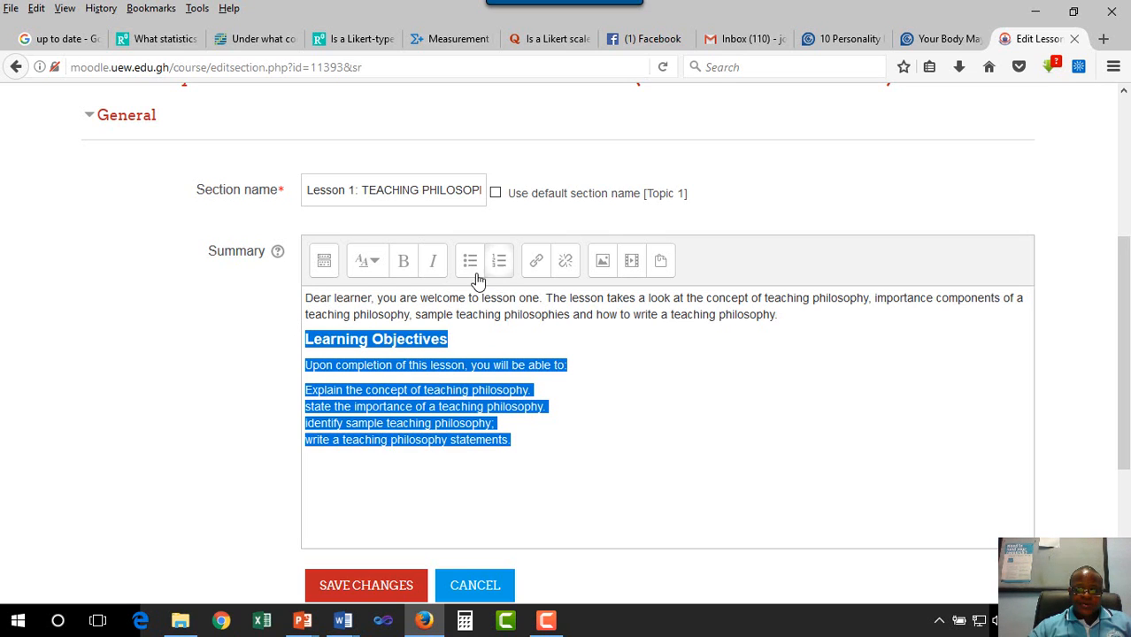
pyautogui.click(325, 266)
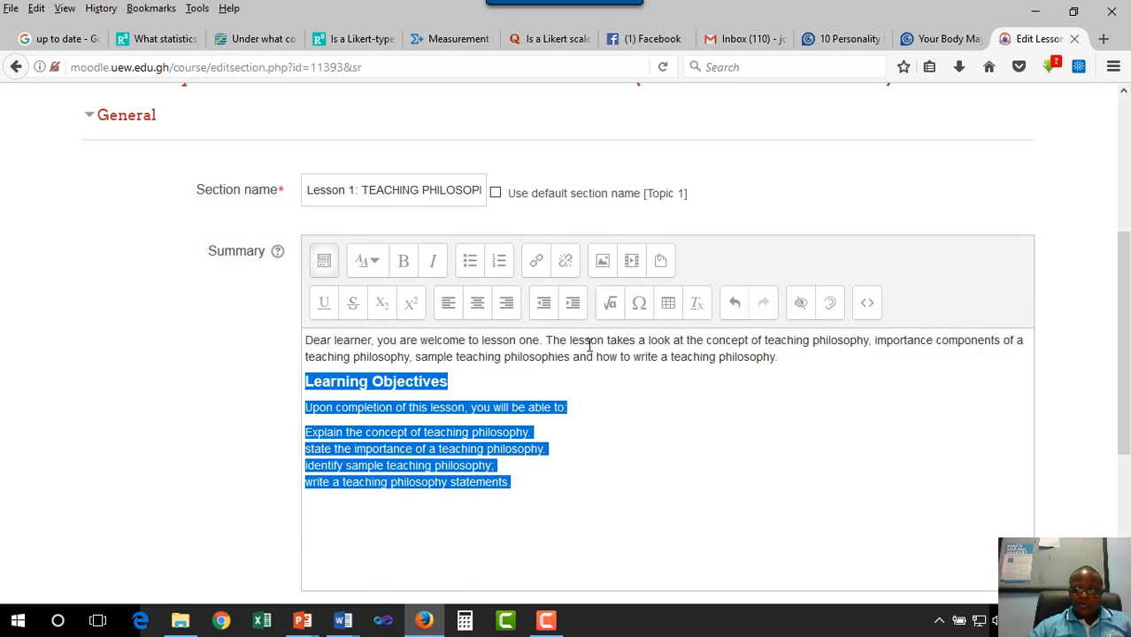
pyautogui.click(699, 310)
pyautogui.click(444, 407)
# Format "Learning Objectives" as a medium heading and make it bold.
pyautogui.moveTo(416, 381); pyautogui.dragTo(302, 382)
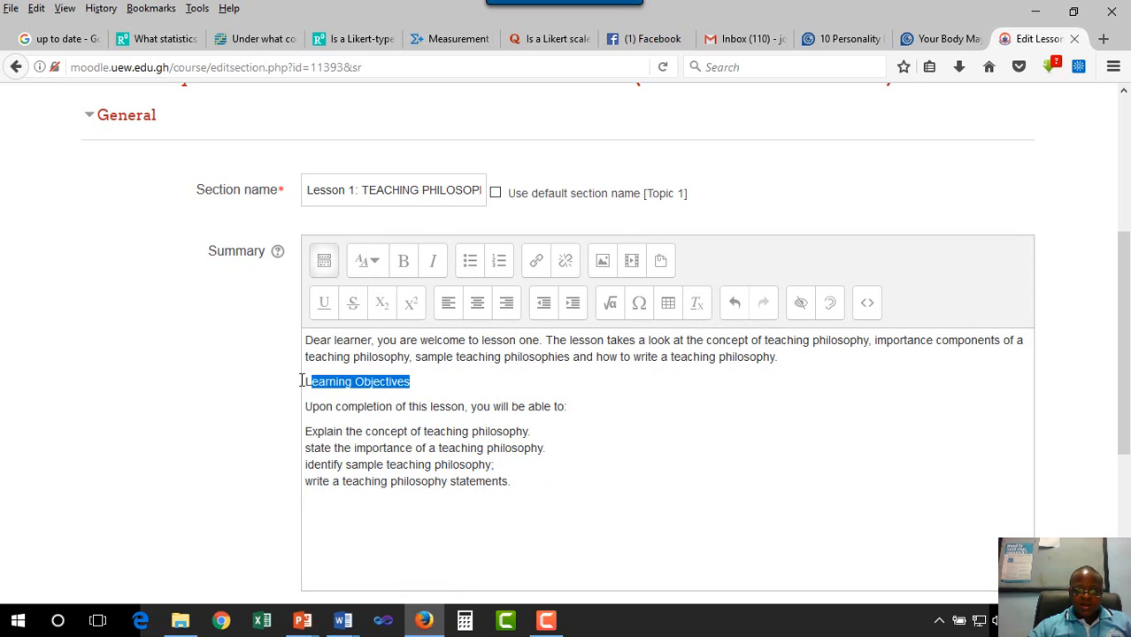
pyautogui.click(367, 260)
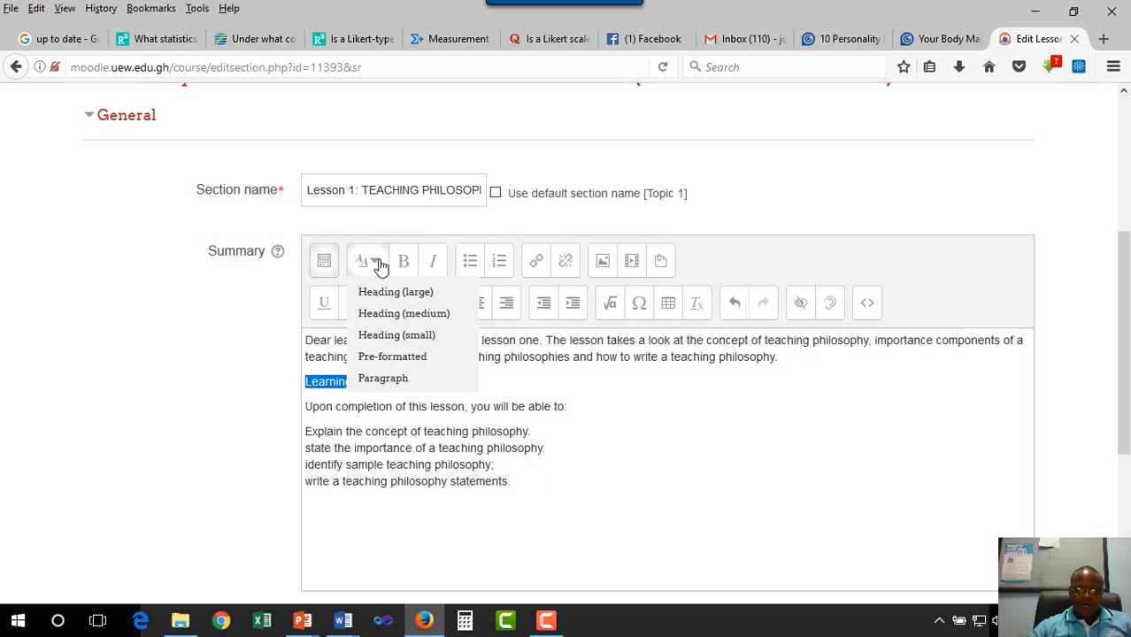
pyautogui.click(390, 315)
pyautogui.click(375, 440)
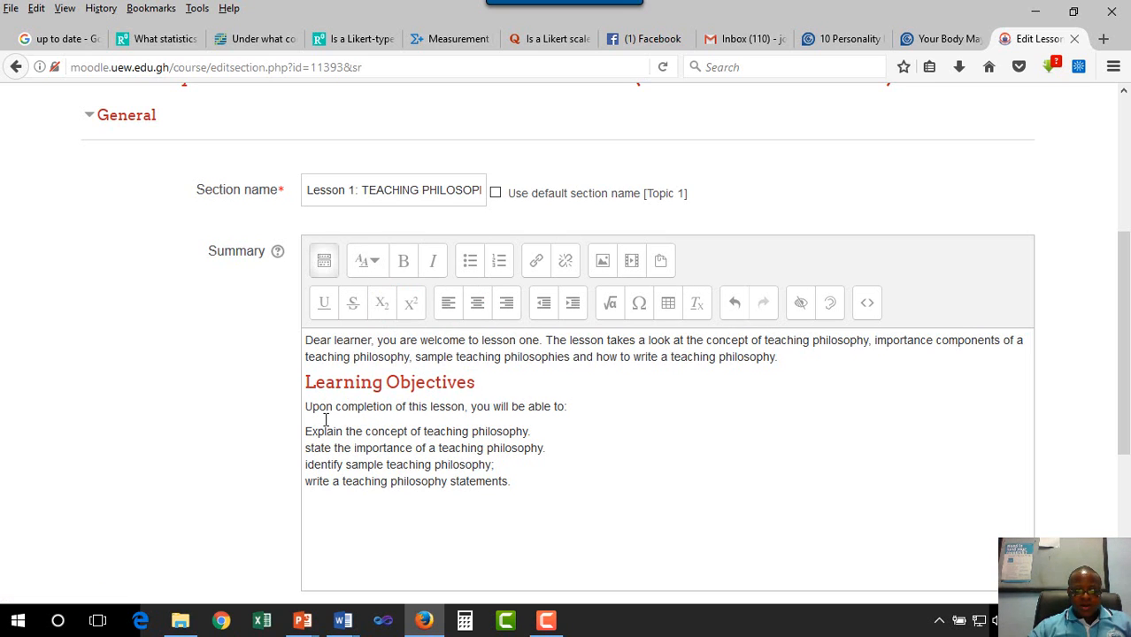
pyautogui.moveTo(480, 382); pyautogui.dragTo(301, 381)
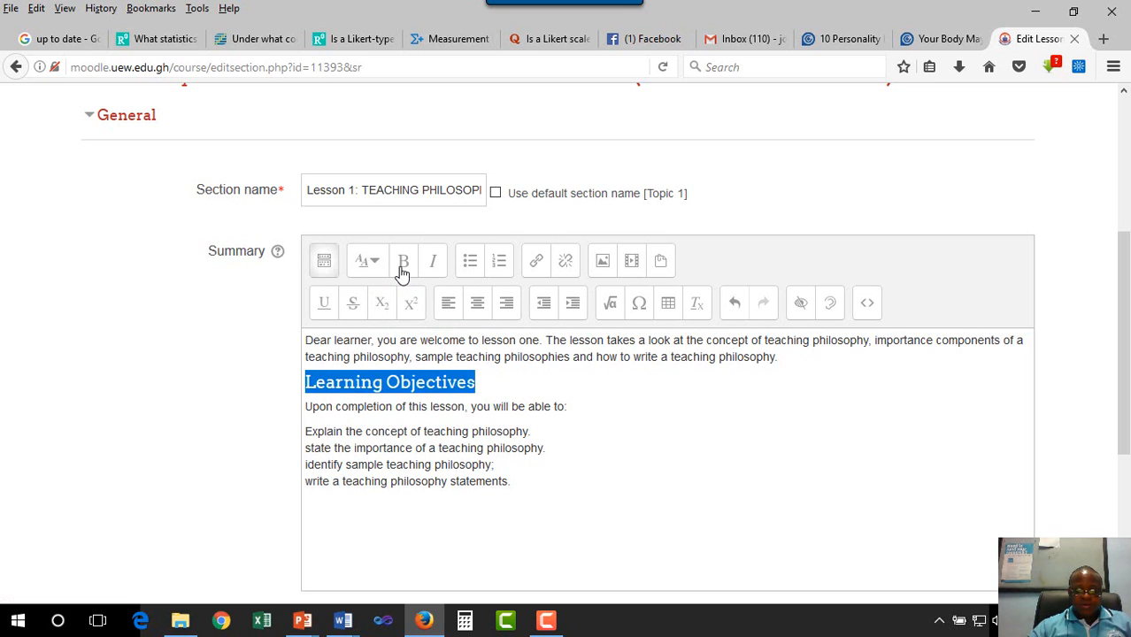
pyautogui.click(439, 462)
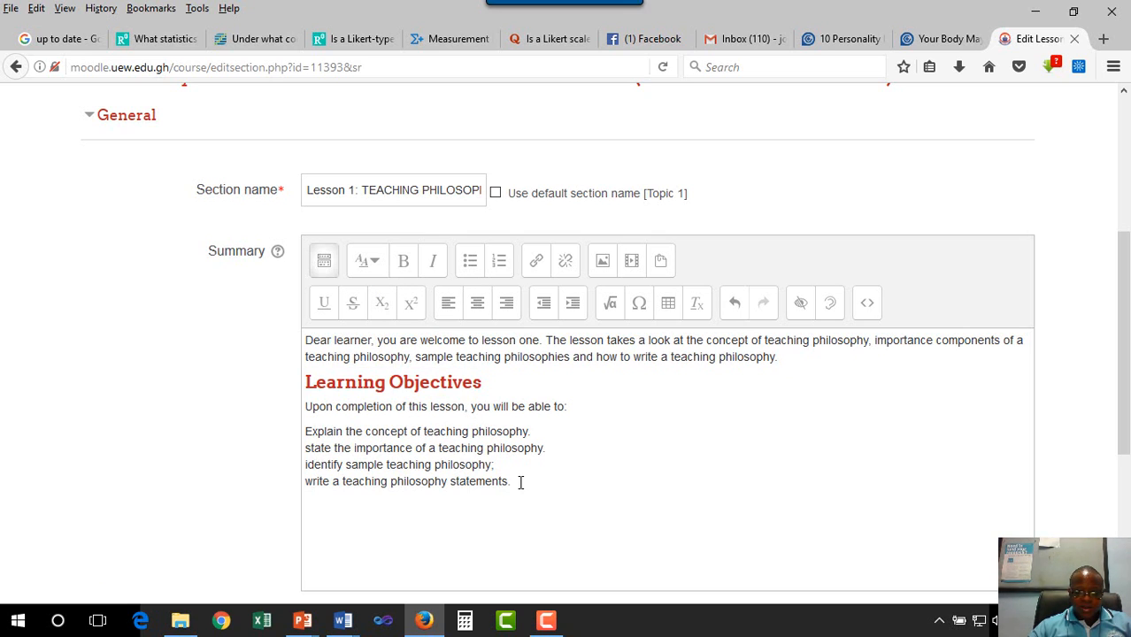
# Try to turn the objectives into a numbered list and a bulleted list, undoing each attempt.
pyautogui.moveTo(521, 484); pyautogui.dragTo(303, 426)
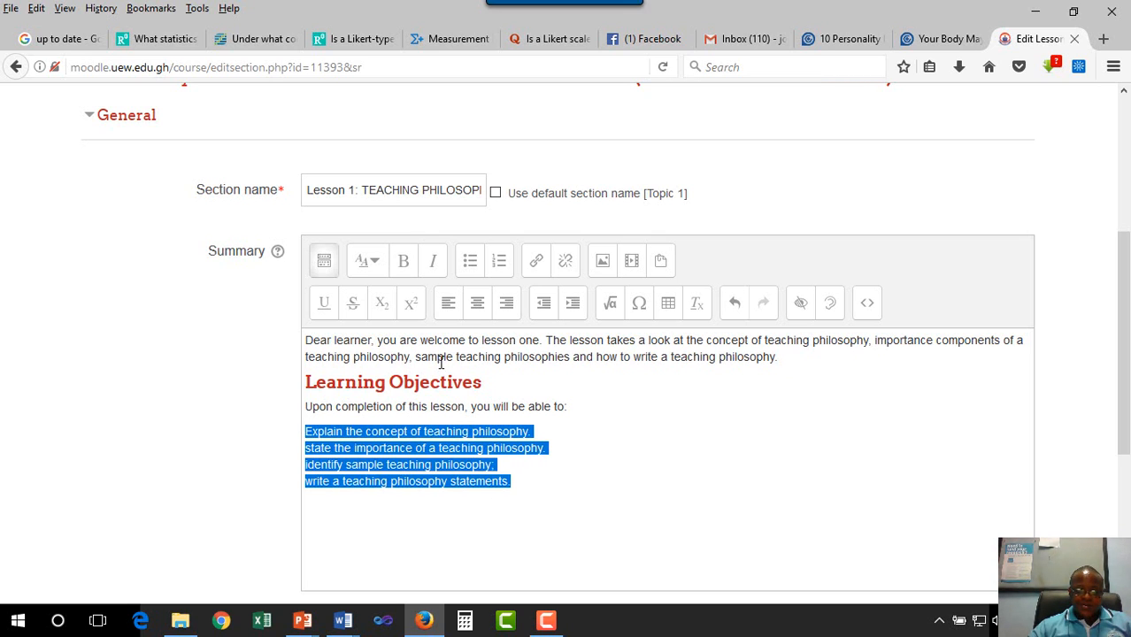
pyautogui.click(500, 273)
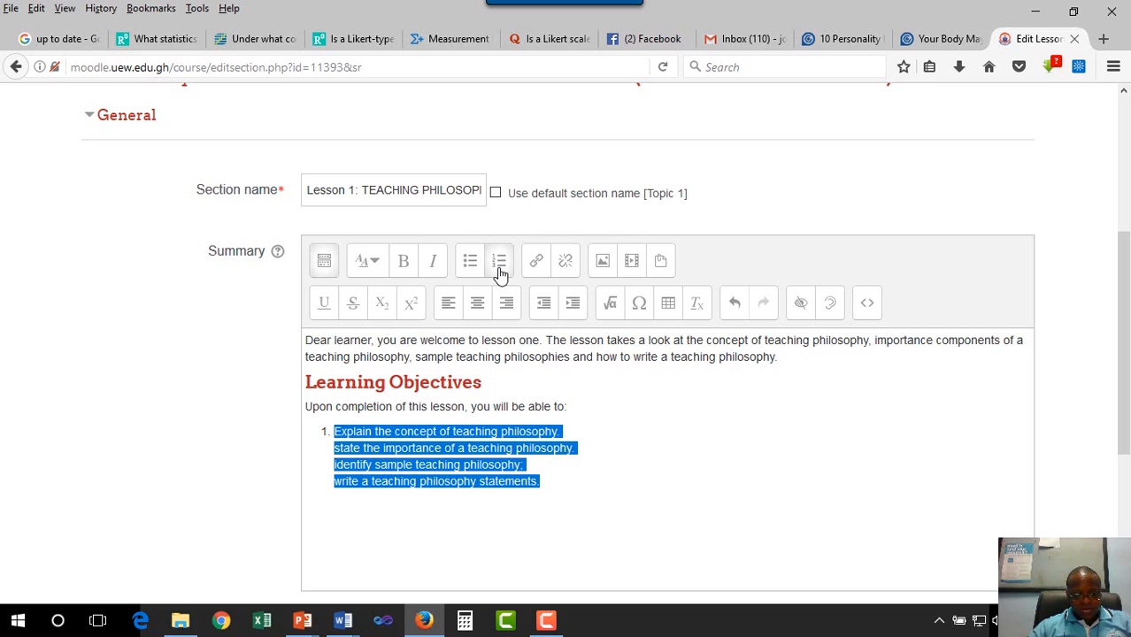
pyautogui.click(500, 272)
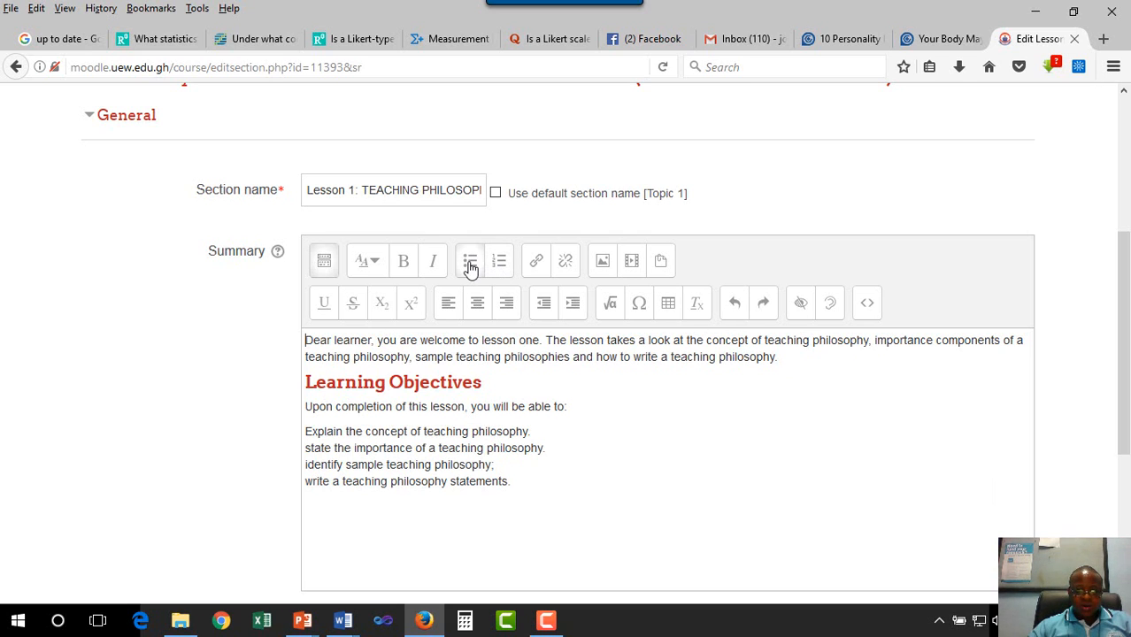
pyautogui.click(470, 266)
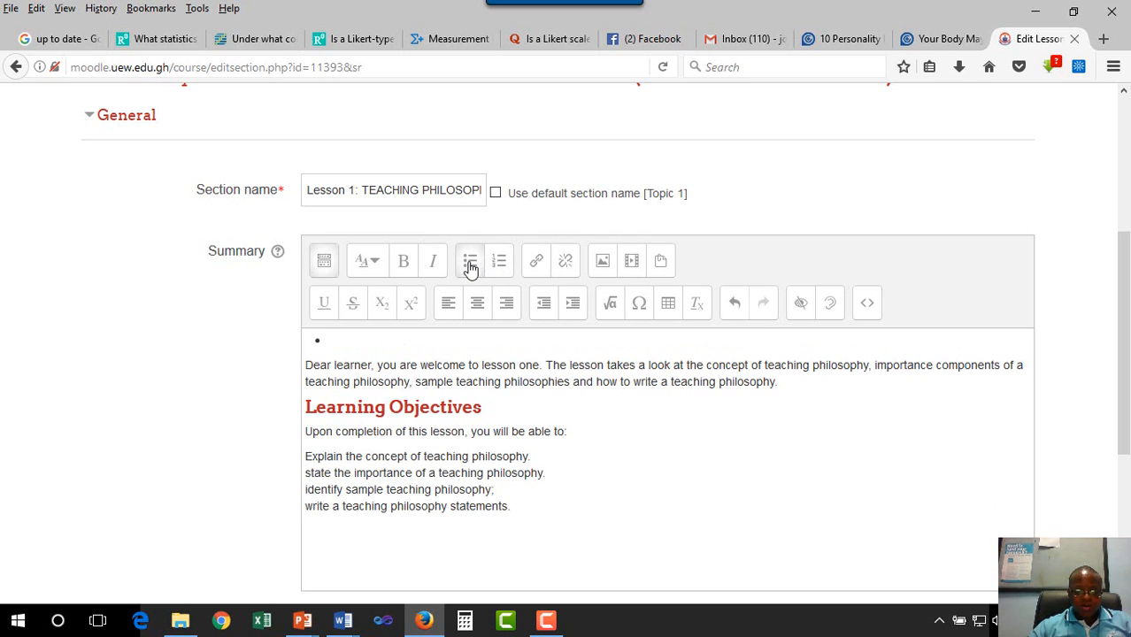
pyautogui.hotkey('ctrl', 'z')
# Make each of the four learning objectives a separate item in one bulleted list.
pyautogui.click(306, 432)
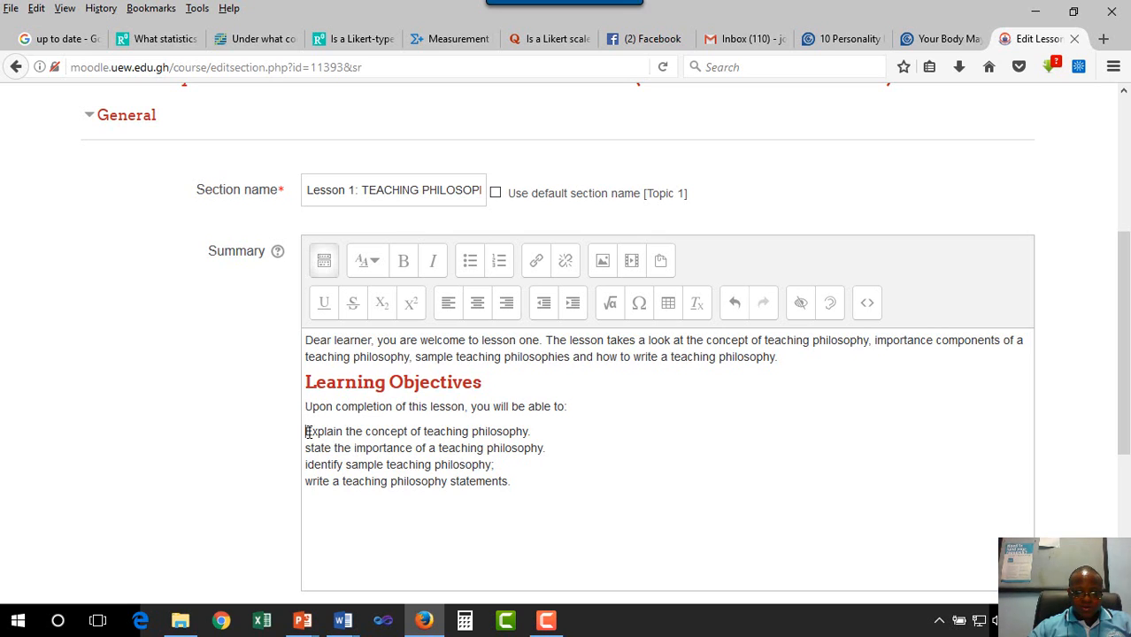
pyautogui.click(466, 265)
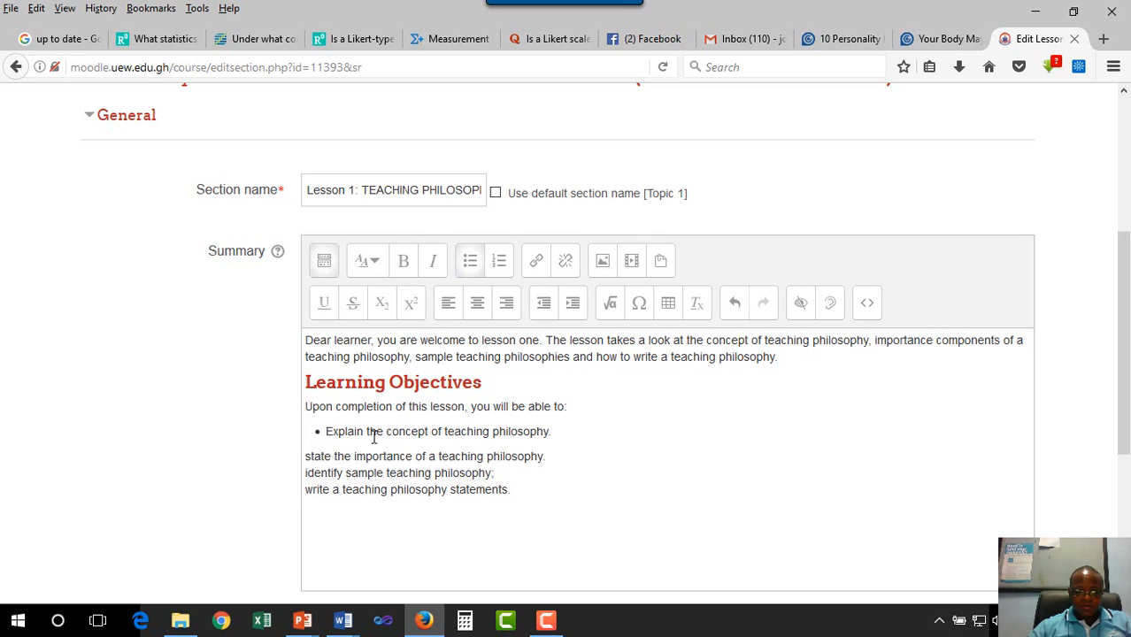
pyautogui.click(309, 457)
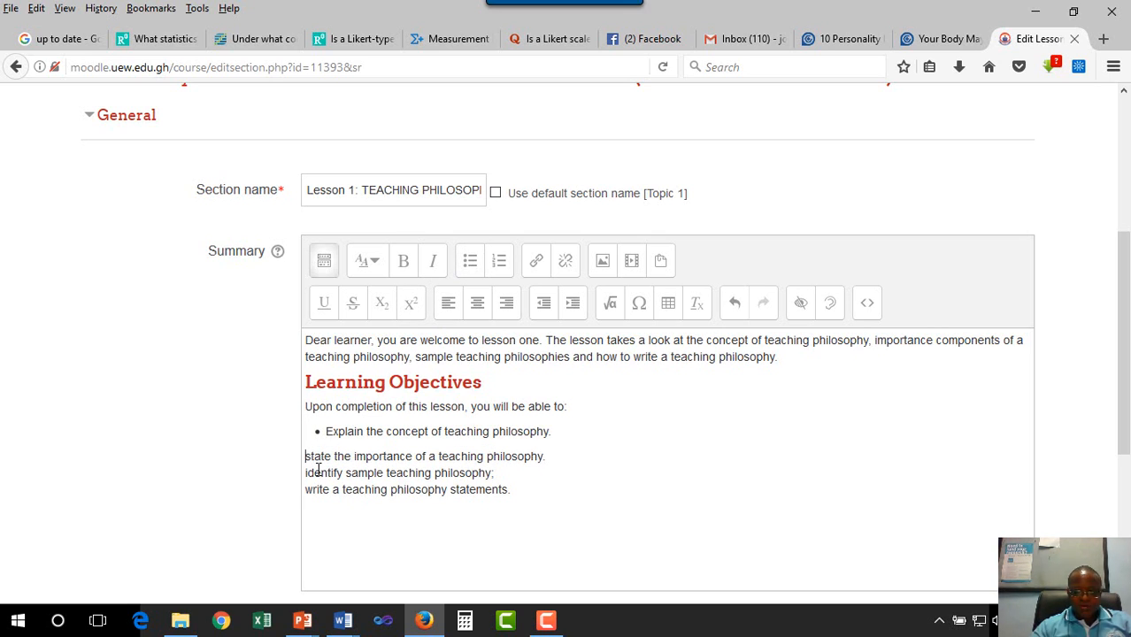
pyautogui.press('BackSpace')
pyautogui.press('Return')
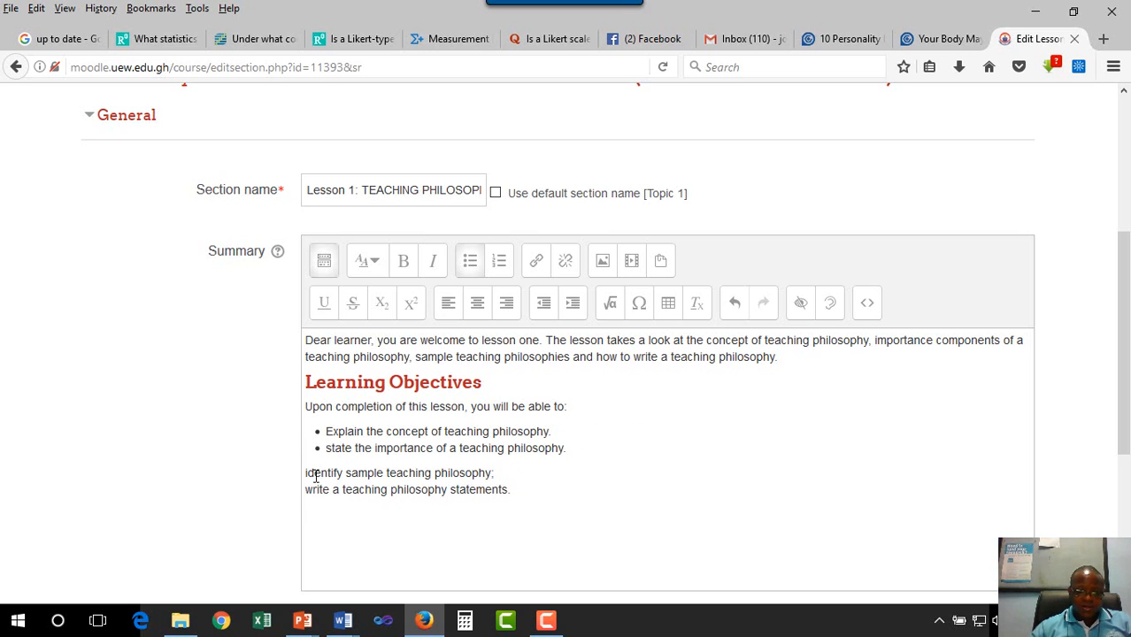
pyautogui.click(304, 474)
pyautogui.press('BackSpace')
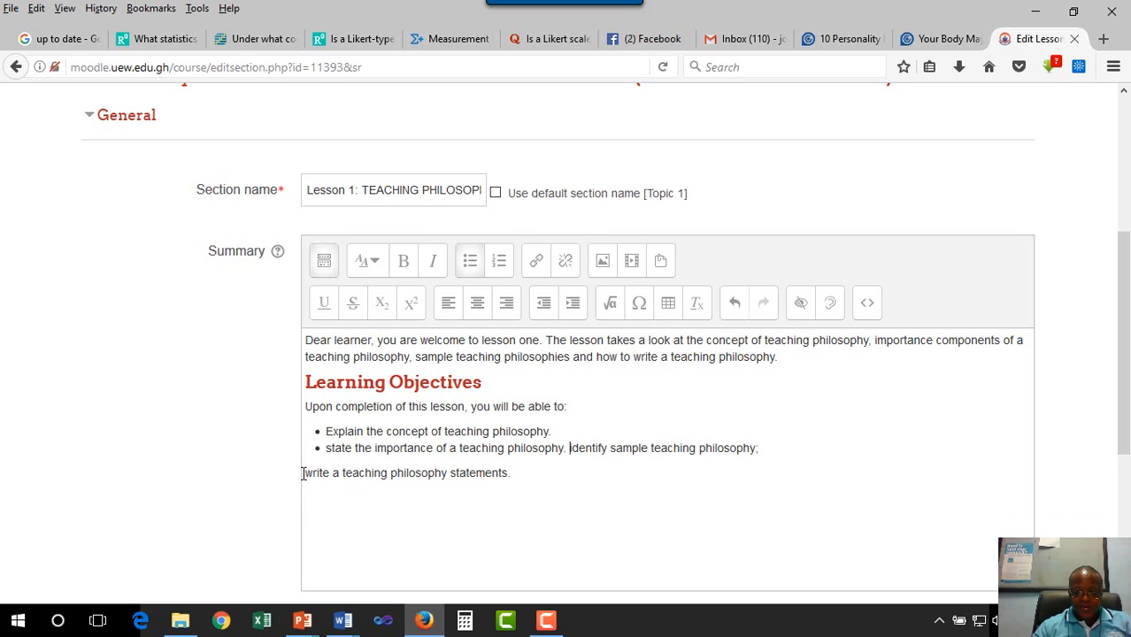
pyautogui.press('Return')
pyautogui.click(305, 489)
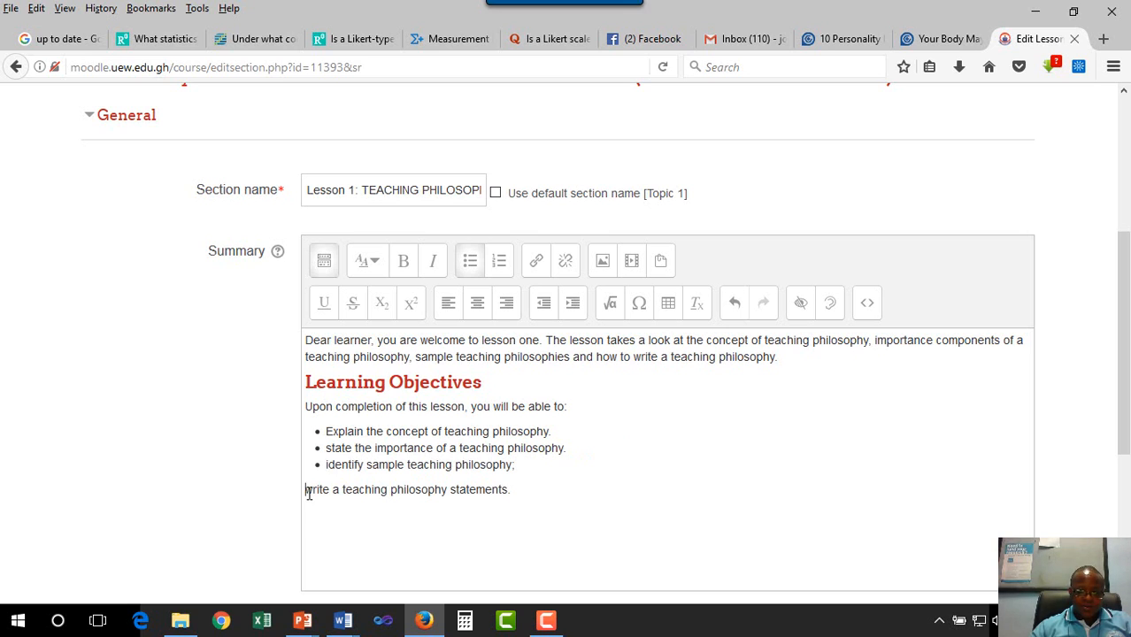
pyautogui.press('BackSpace')
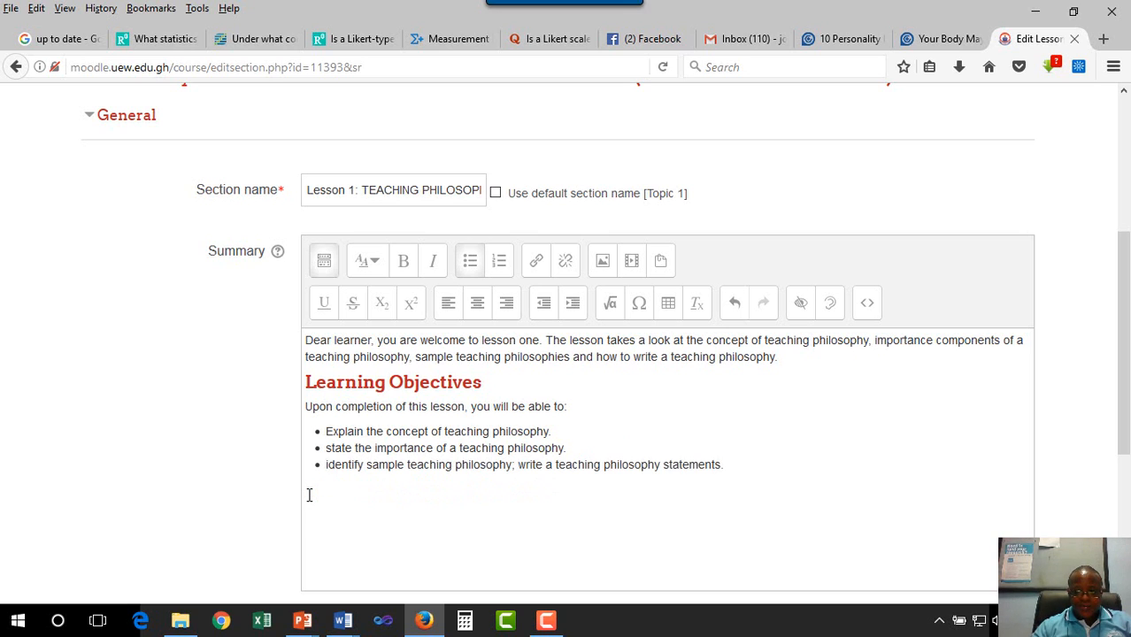
pyautogui.press('Return')
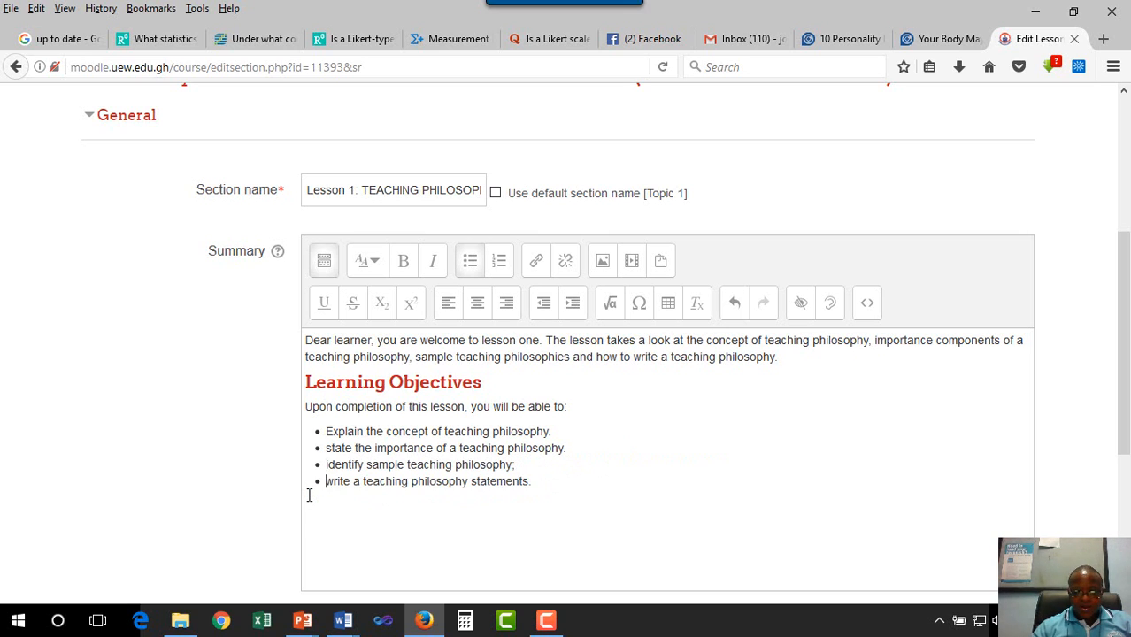
# Replace the full stops at the end of the first two objectives with semicolons.
pyautogui.click(563, 433)
pyautogui.press('BackSpace')
pyautogui.write(';')
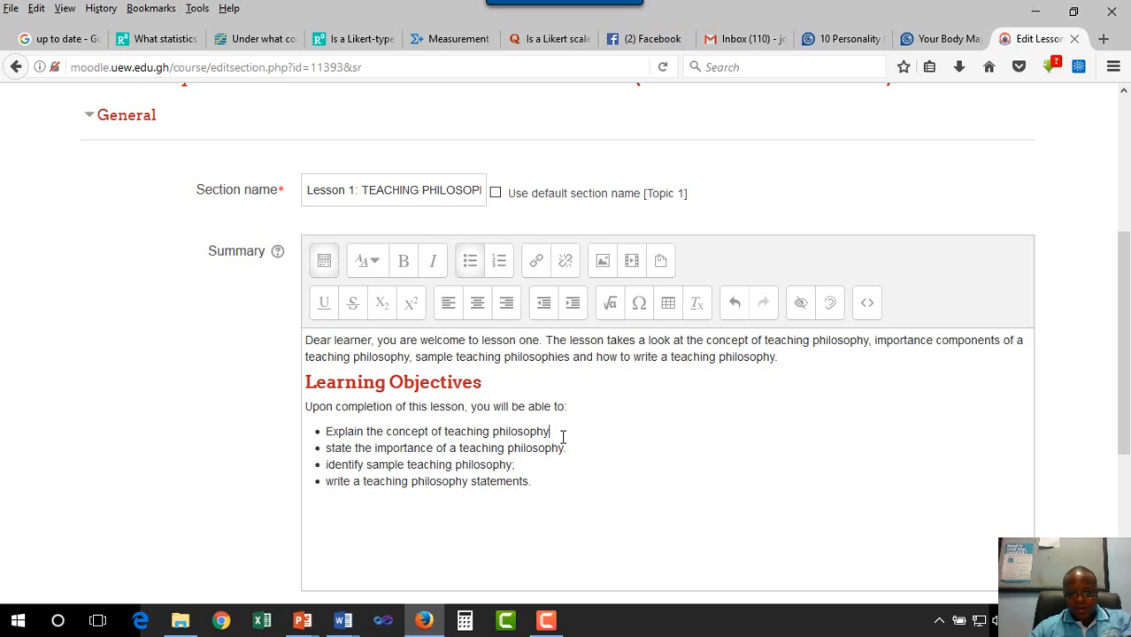
pyautogui.click(566, 448)
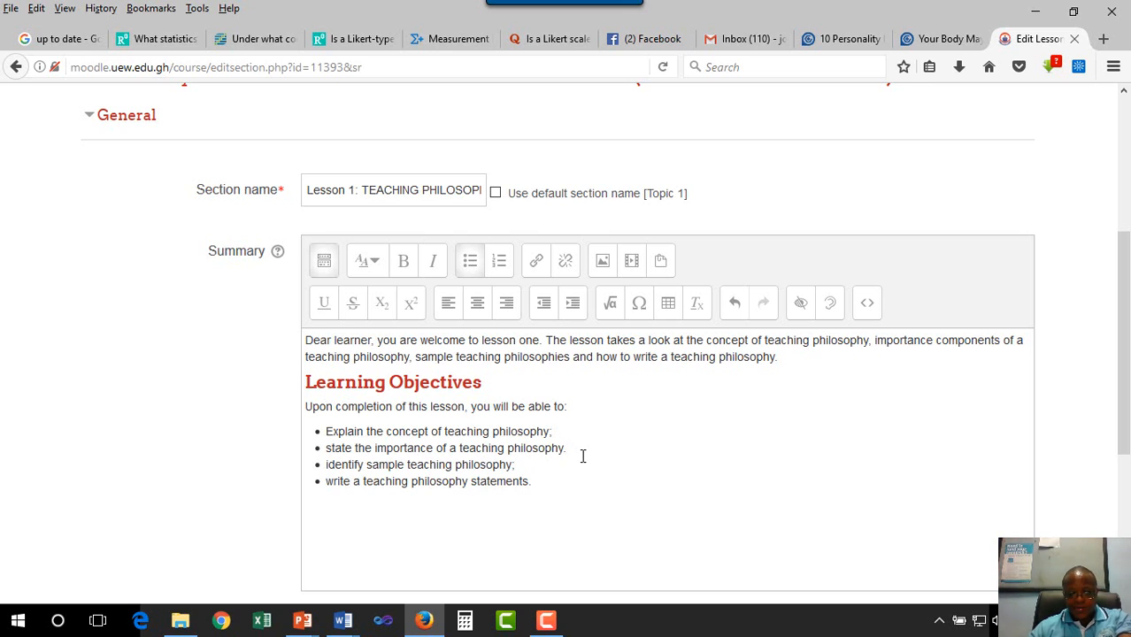
pyautogui.write(';')
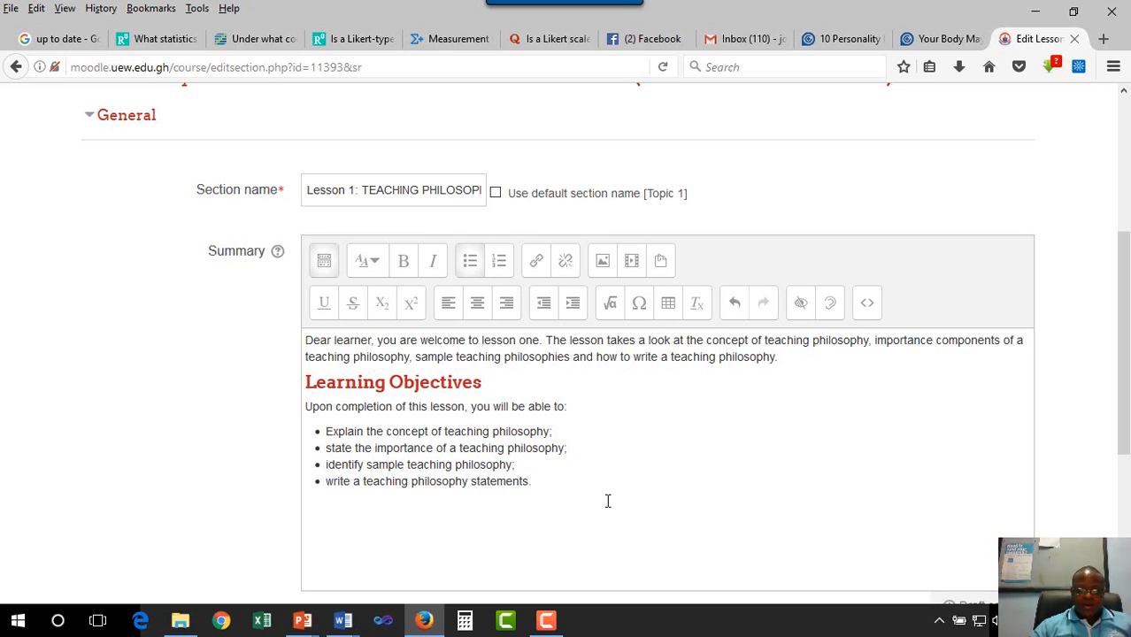
# Save the changes to the Lesson 1 topic and review its summary on the course page.
pyautogui.scroll(-3, 606, 497)
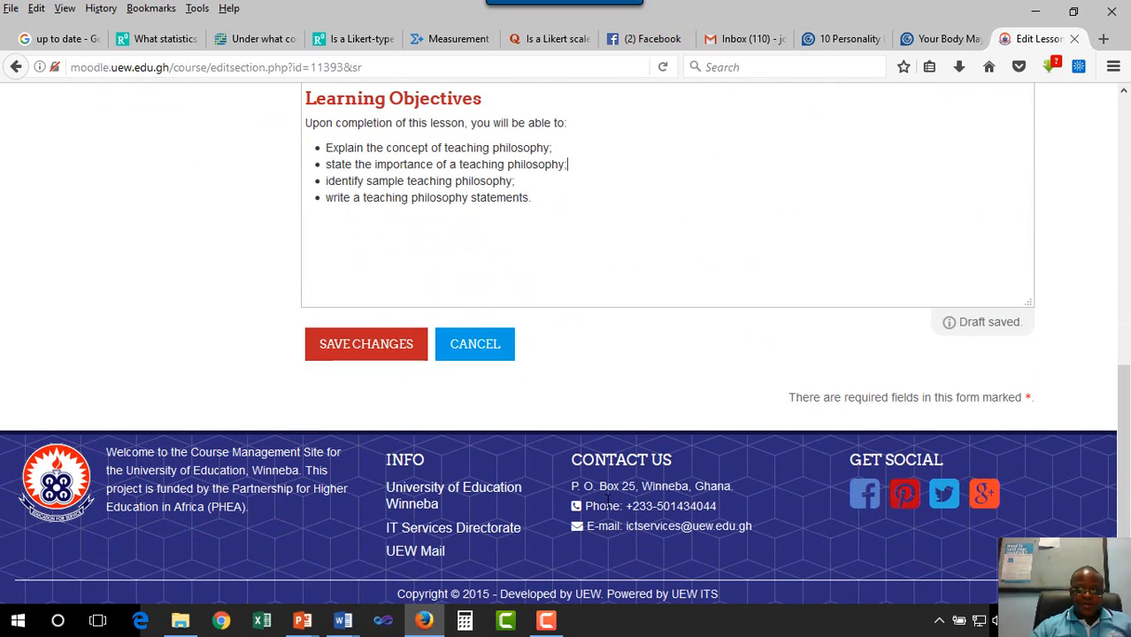
pyautogui.click(369, 352)
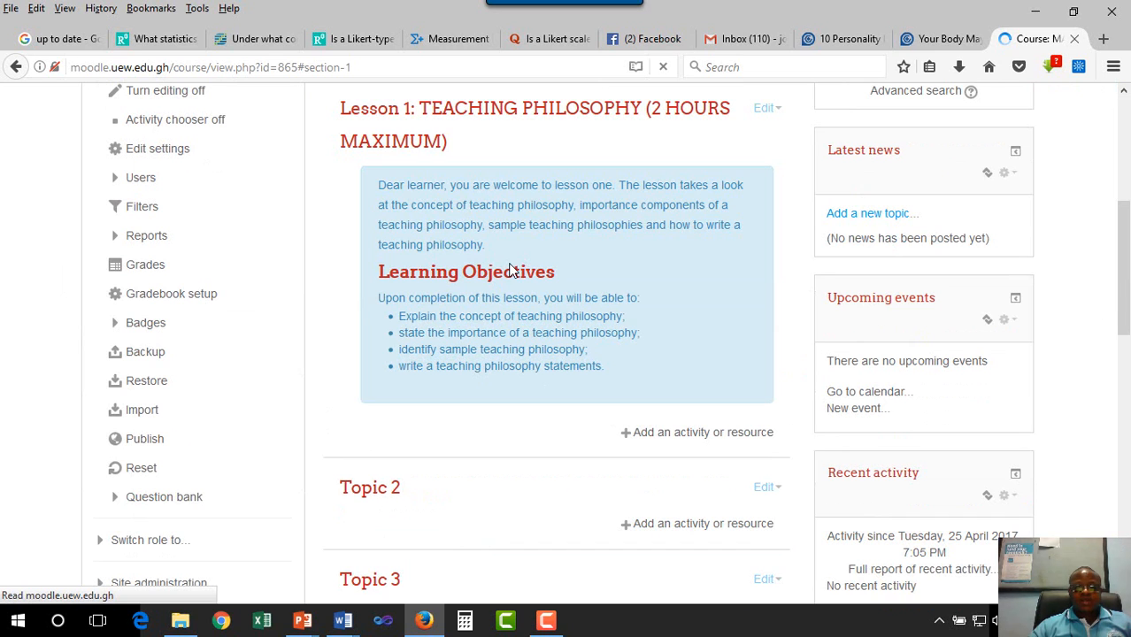
pyautogui.scroll(2, 445, 273)
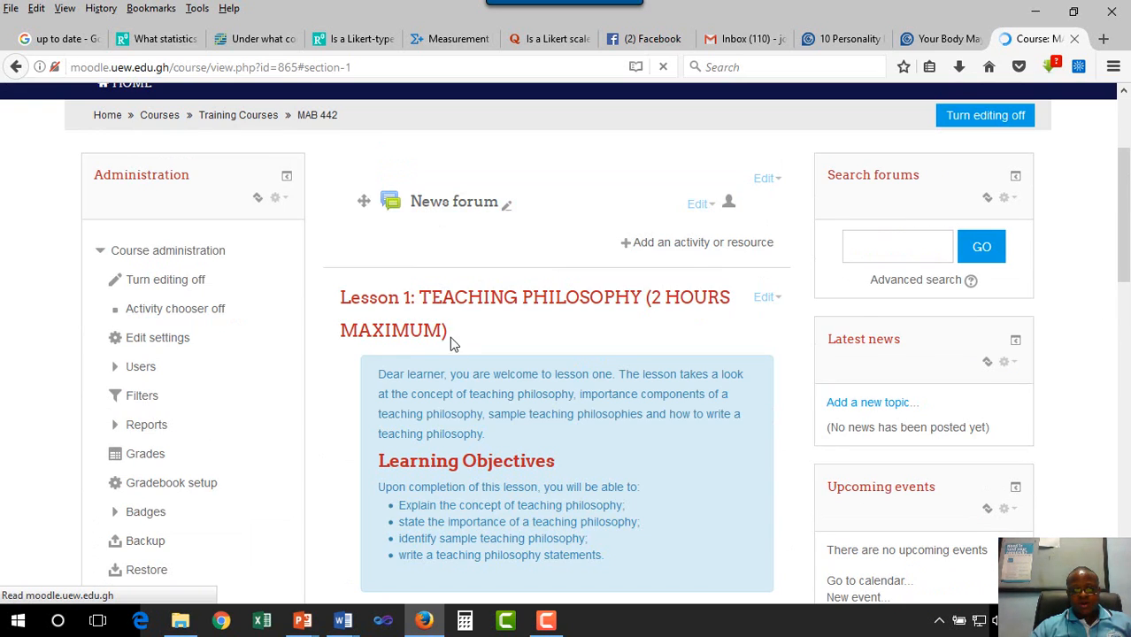
pyautogui.scroll(-2, 450, 336)
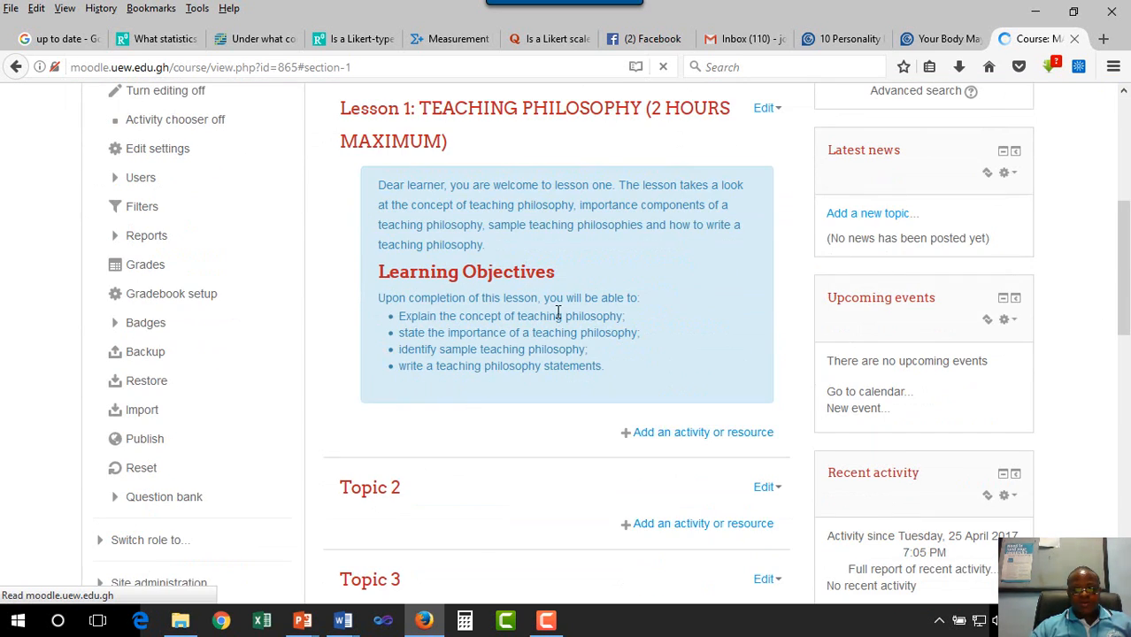
pyautogui.scroll(4, 557, 317)
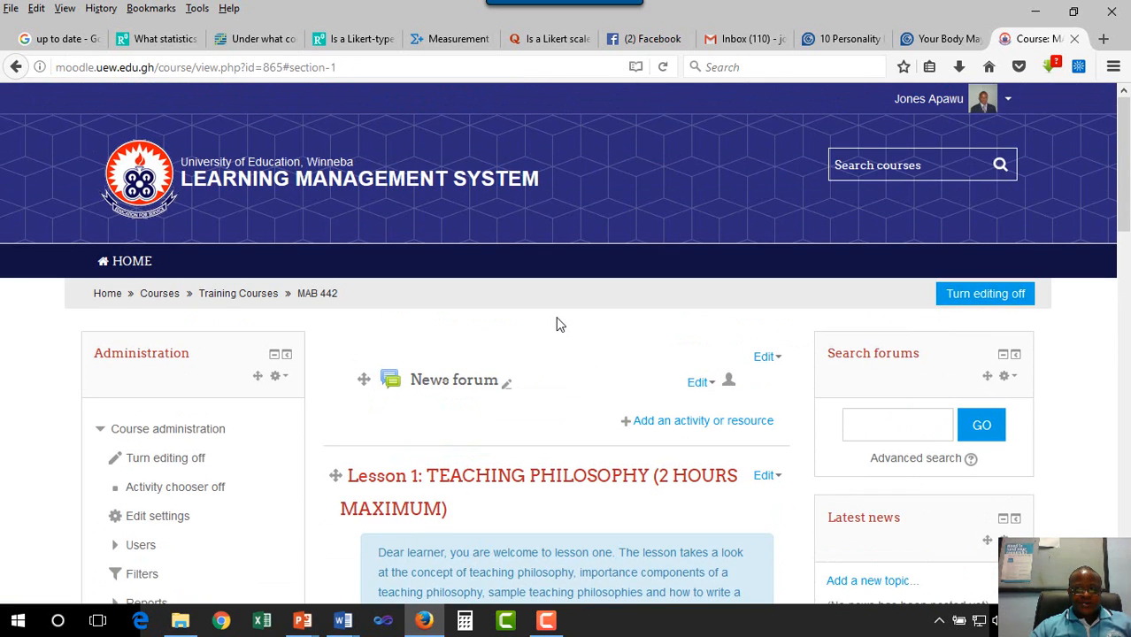
pyautogui.scroll(-4, 558, 325)
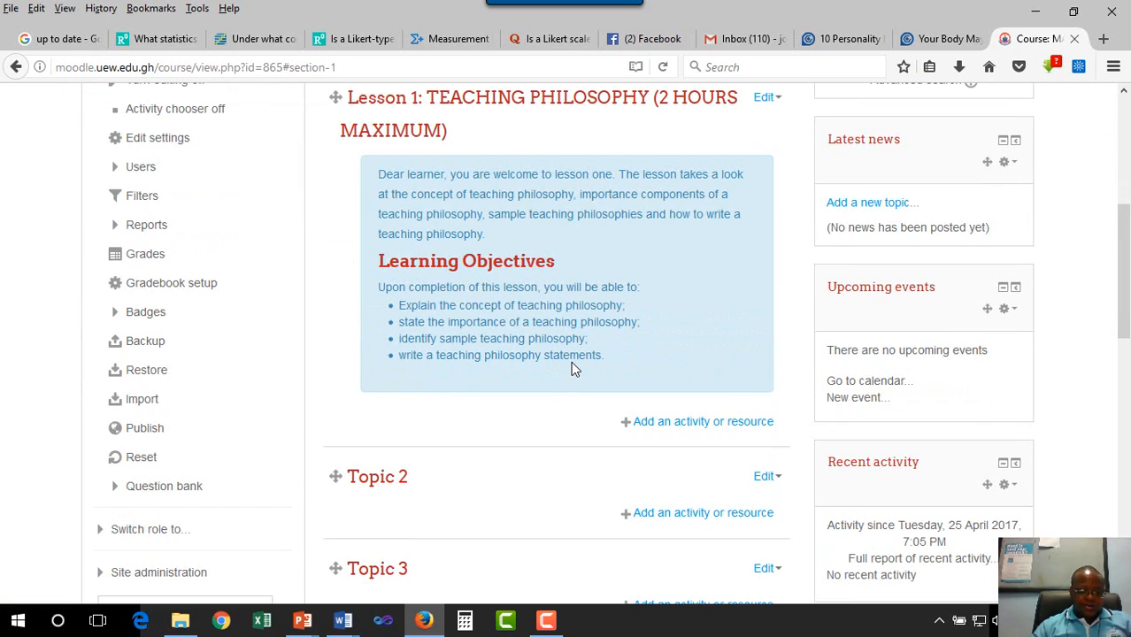